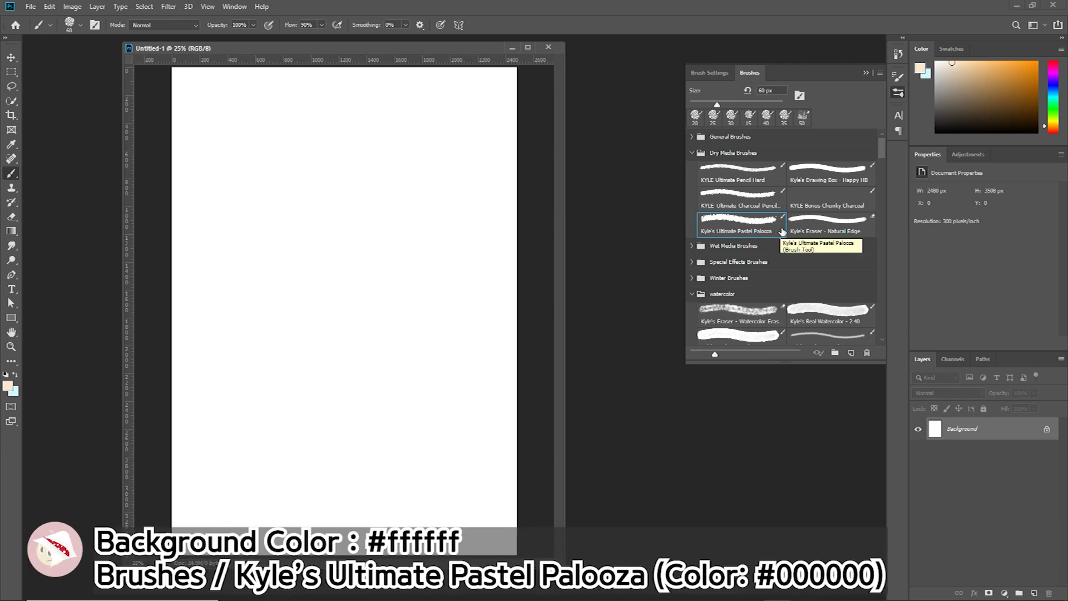
Step: Show the Shape Dynamics settings for the Kyle's Ultimate Pastel Palooza brush
left_click(710, 73)
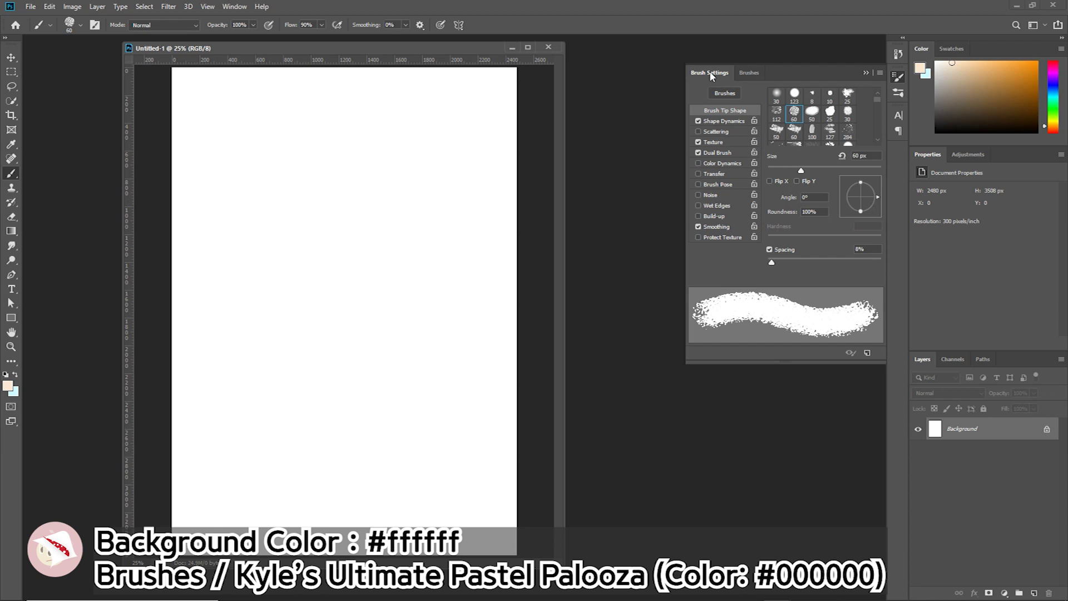
left_click(723, 122)
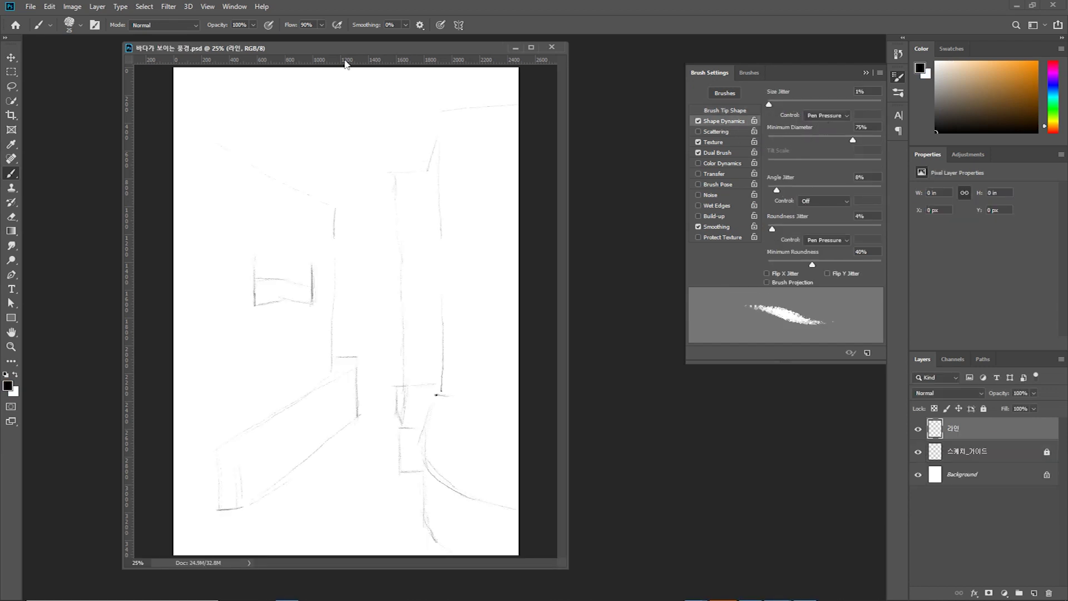
Step: Trace the left building's slanted roofline, front corner edge and ledge
left_click_drag(335, 204, 182, 125)
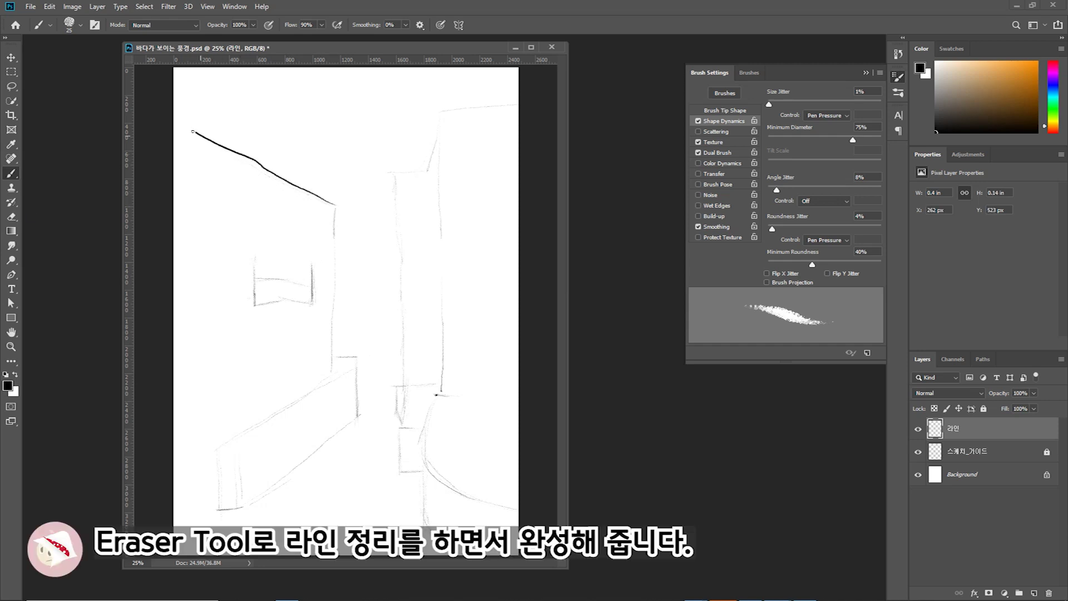
left_click_drag(332, 205, 332, 303)
mouse_move(331, 314)
left_mouse_down()
mouse_move(331, 376)
mouse_move(369, 357)
mouse_move(366, 416)
left_mouse_up()
mouse_move(359, 358)
left_mouse_down()
mouse_move(359, 376)
mouse_move(235, 455)
mouse_move(223, 443)
mouse_move(225, 510)
left_mouse_up()
Step: Draw the low fence wall's base, diagonal lines, posts and upper rail
mouse_move(225, 444)
left_mouse_down()
mouse_move(224, 473)
mouse_move(212, 443)
left_mouse_up()
mouse_move(212, 454)
left_mouse_down()
mouse_move(215, 506)
mouse_move(268, 491)
left_mouse_up()
left_click_drag(228, 481, 351, 389)
left_click_drag(271, 449, 357, 388)
left_click_drag(228, 478, 251, 464)
mouse_move(345, 377)
left_mouse_down()
mouse_move(341, 394)
mouse_move(282, 424)
left_mouse_up()
mouse_move(237, 450)
left_mouse_down()
mouse_move(364, 362)
mouse_move(174, 437)
mouse_move(217, 441)
left_mouse_up()
left_click_drag(183, 506, 212, 508)
key("ctrl+z")
Step: Add fence boards, the hatched arched doorway and the small narrow window
mouse_move(173, 450)
left_mouse_down()
mouse_move(203, 455)
mouse_move(208, 499)
left_mouse_up()
mouse_move(193, 459)
left_mouse_down()
mouse_move(193, 498)
mouse_move(178, 499)
left_mouse_up()
left_click_drag(271, 413, 284, 412)
left_click_drag(273, 351, 274, 405)
mouse_move(304, 332)
left_mouse_down()
mouse_move(305, 376)
mouse_move(309, 355)
left_mouse_up()
mouse_move(296, 363)
left_mouse_down()
mouse_move(298, 337)
mouse_move(300, 369)
mouse_move(312, 371)
left_mouse_up()
Step: Outline the lower window with frame, inner panel lines and edge hatching
mouse_move(185, 326)
left_mouse_down()
mouse_move(234, 326)
mouse_move(228, 393)
left_mouse_up()
mouse_move(186, 332)
left_mouse_down()
mouse_move(188, 409)
mouse_move(240, 393)
mouse_move(232, 399)
left_mouse_up()
mouse_move(234, 328)
left_mouse_down()
mouse_move(238, 400)
mouse_move(234, 366)
left_mouse_up()
key("bracketleft")
left_click_drag(229, 360, 225, 389)
key("bracketright")
left_click_drag(203, 333, 203, 402)
mouse_move(188, 340)
left_mouse_down()
mouse_move(199, 356)
mouse_move(222, 357)
mouse_move(203, 365)
mouse_move(202, 384)
left_mouse_up()
left_click_drag(210, 362, 221, 389)
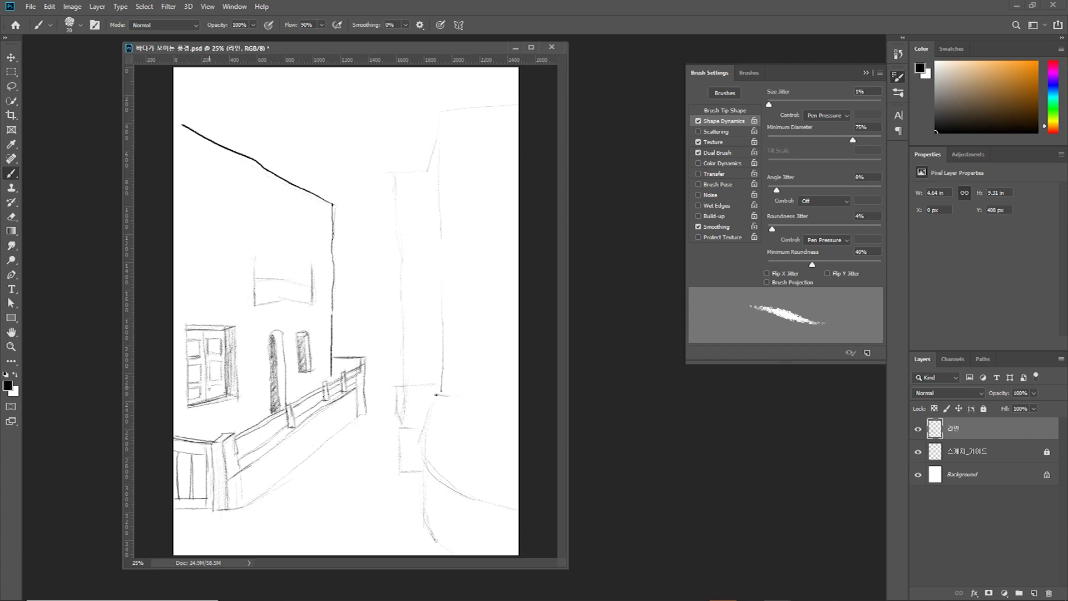
mouse_move(252, 248)
left_mouse_down()
mouse_move(285, 248)
mouse_move(287, 285)
left_mouse_up()
Step: Draw the balcony window edges, balusters, upper window and awning bracket
left_click_drag(287, 247, 313, 258)
mouse_move(255, 280)
left_mouse_down()
mouse_move(317, 289)
mouse_move(254, 305)
mouse_move(287, 298)
left_mouse_up()
mouse_move(287, 299)
left_mouse_down()
mouse_move(300, 303)
mouse_move(275, 313)
mouse_move(294, 314)
left_mouse_up()
mouse_move(287, 249)
left_mouse_down()
mouse_move(258, 248)
mouse_move(314, 258)
mouse_move(266, 287)
left_mouse_up()
left_click_drag(272, 252, 272, 288)
mouse_move(278, 251)
left_mouse_down()
mouse_move(279, 288)
mouse_move(297, 290)
left_mouse_up()
left_click_drag(304, 259, 304, 292)
left_click_drag(262, 209, 263, 245)
left_click_drag(270, 211, 270, 247)
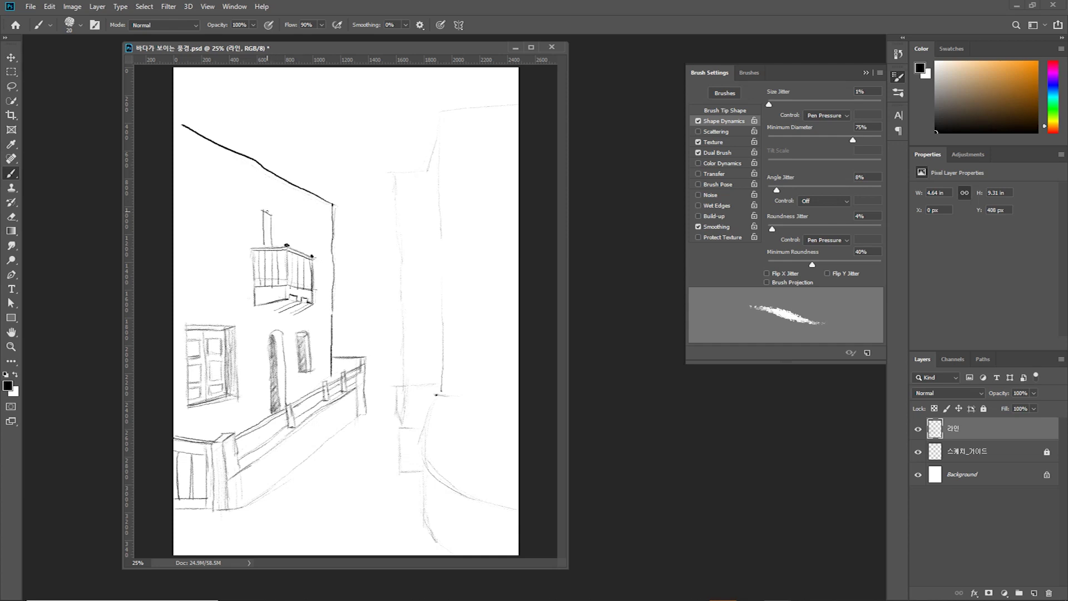
mouse_move(281, 208)
left_mouse_down()
mouse_move(282, 230)
mouse_move(299, 211)
mouse_move(268, 189)
mouse_move(278, 205)
mouse_move(263, 247)
mouse_move(269, 223)
mouse_move(267, 236)
left_mouse_up()
Step: Darken the low wall's base line and outline its left post
mouse_move(239, 507)
left_mouse_down()
mouse_move(366, 413)
mouse_move(364, 429)
mouse_move(271, 489)
left_mouse_up()
key("ctrl+z")
left_click_drag(369, 413, 248, 504)
mouse_move(228, 443)
left_mouse_down()
mouse_move(227, 512)
mouse_move(212, 515)
left_mouse_up()
Step: Outline the right-hand building's top and left edges and begin the rounded stone wall
mouse_move(439, 114)
left_mouse_down()
mouse_move(426, 167)
mouse_move(518, 105)
left_mouse_up()
left_click_drag(443, 118, 445, 239)
mouse_move(444, 296)
left_mouse_down()
mouse_move(441, 392)
mouse_move(463, 395)
mouse_move(426, 407)
mouse_move(457, 398)
mouse_move(422, 446)
mouse_move(442, 438)
mouse_move(421, 458)
mouse_move(440, 488)
left_mouse_up()
mouse_move(478, 455)
left_mouse_down()
mouse_move(453, 474)
mouse_move(483, 496)
mouse_move(485, 477)
mouse_move(490, 498)
mouse_move(514, 474)
mouse_move(492, 503)
mouse_move(508, 508)
left_mouse_up()
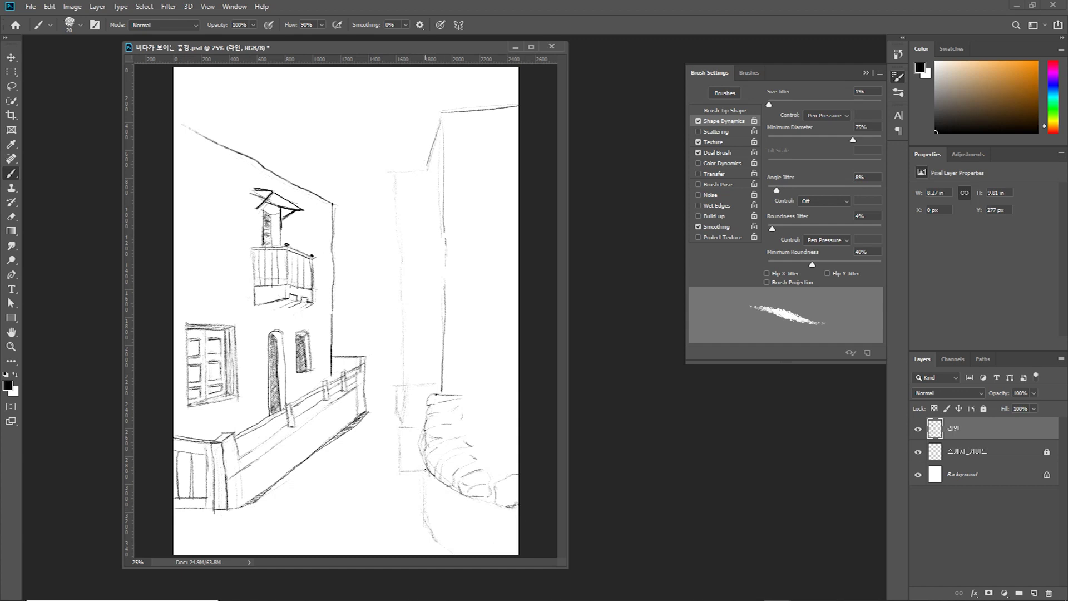
Step: Draw individual stones, the pillar base and a small block on the rounded wall
left_click_drag(426, 476, 428, 494)
left_click_drag(470, 514, 493, 529)
mouse_move(422, 497)
left_mouse_down()
mouse_move(433, 517)
mouse_move(495, 545)
mouse_move(445, 550)
left_mouse_up()
left_click_drag(422, 515, 432, 536)
left_click_drag(399, 455, 422, 470)
mouse_move(398, 430)
left_mouse_down()
mouse_move(406, 446)
mouse_move(425, 419)
mouse_move(426, 441)
left_mouse_up()
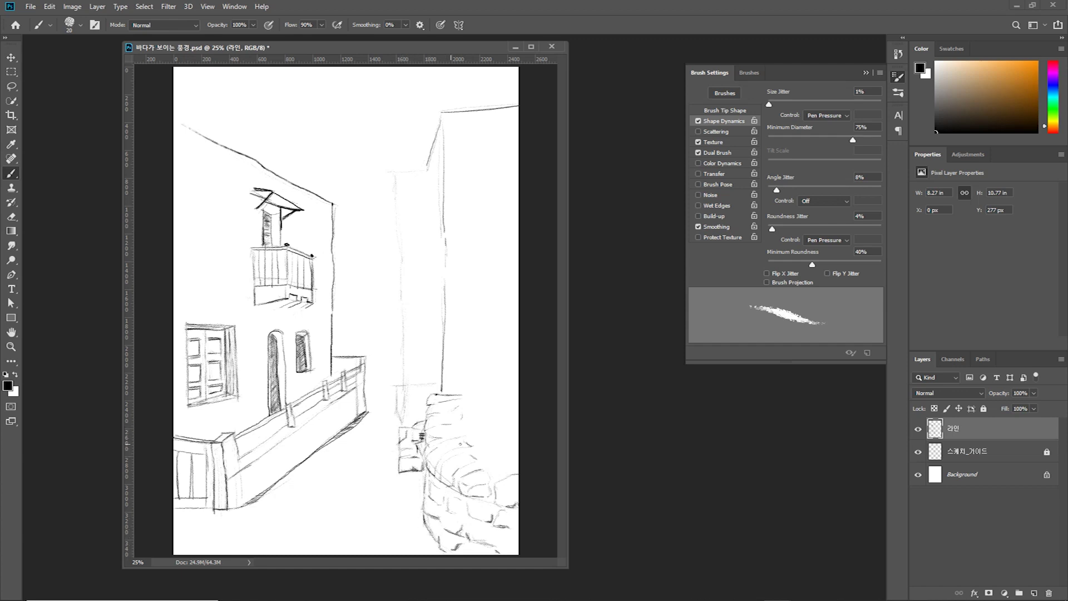
mouse_move(402, 389)
left_mouse_down()
mouse_move(408, 402)
mouse_move(394, 428)
mouse_move(425, 406)
left_mouse_up()
Step: Add the right building's left edge lines and sketch the flower pot
left_click_drag(404, 359, 403, 392)
mouse_move(395, 167)
left_mouse_down()
mouse_move(427, 165)
mouse_move(405, 346)
left_mouse_up()
left_click_drag(398, 213, 400, 253)
left_click_drag(425, 173, 426, 205)
left_click_drag(394, 385, 395, 422)
mouse_move(435, 369)
left_mouse_down()
mouse_move(415, 380)
mouse_move(418, 392)
mouse_move(442, 384)
left_mouse_up()
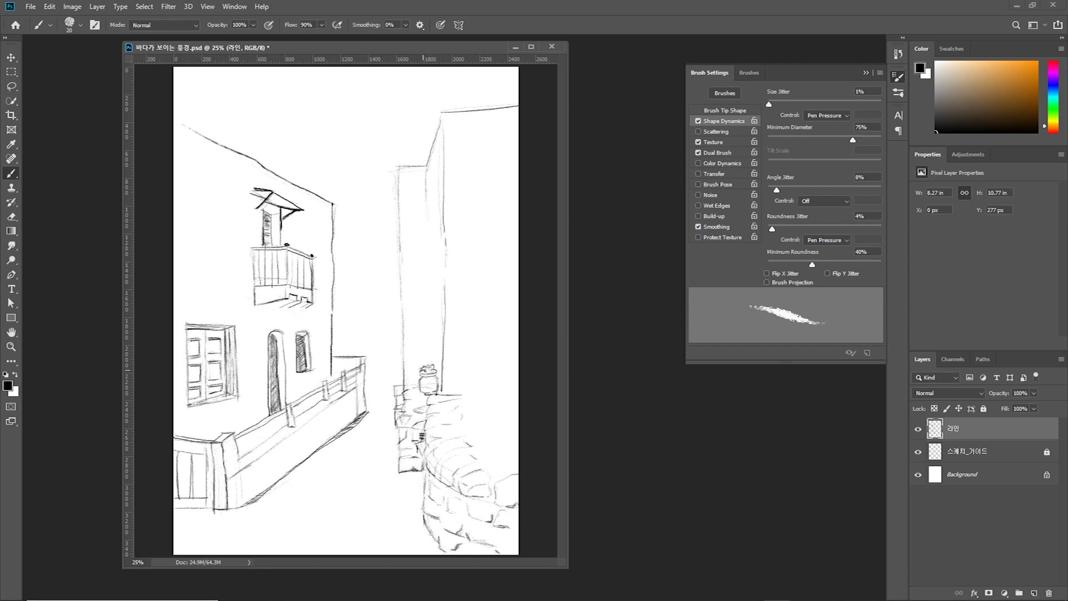
left_click_drag(430, 362, 419, 370)
mouse_move(417, 198)
left_mouse_down()
mouse_move(438, 195)
mouse_move(420, 240)
mouse_move(447, 246)
left_mouse_up()
key("ctrl+z")
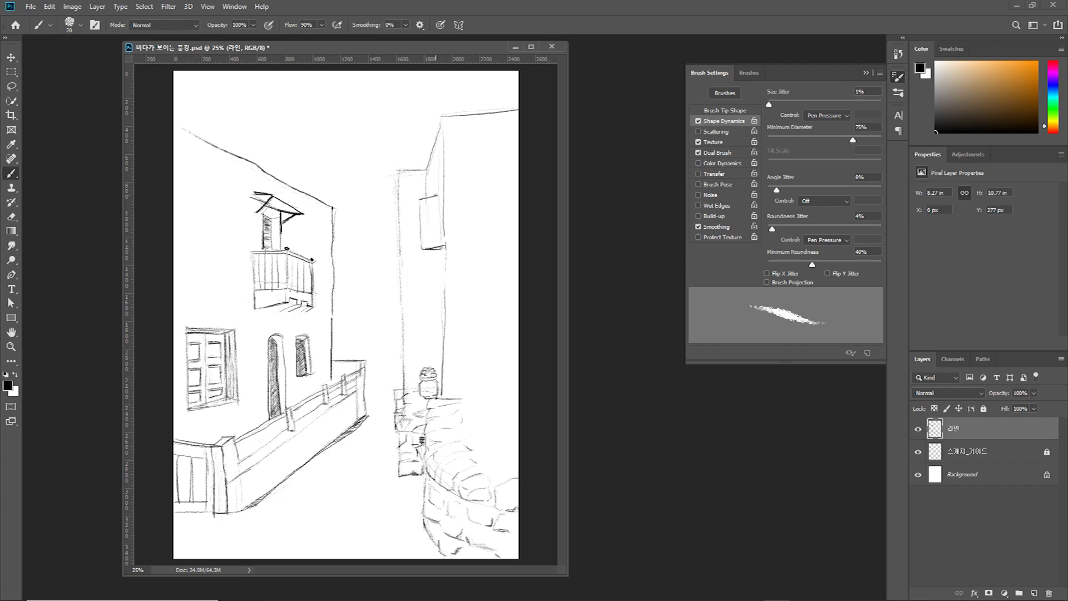
Step: Draw the right building's window frame, sill, small door and street ground marks
mouse_move(422, 206)
left_mouse_down()
mouse_move(438, 202)
mouse_move(425, 218)
mouse_move(439, 212)
left_mouse_up()
mouse_move(426, 221)
left_mouse_down()
mouse_move(442, 219)
mouse_move(426, 232)
mouse_move(442, 240)
left_mouse_up()
left_click_drag(432, 362, 441, 325)
mouse_move(405, 353)
left_mouse_down()
mouse_move(434, 353)
mouse_move(437, 326)
left_mouse_up()
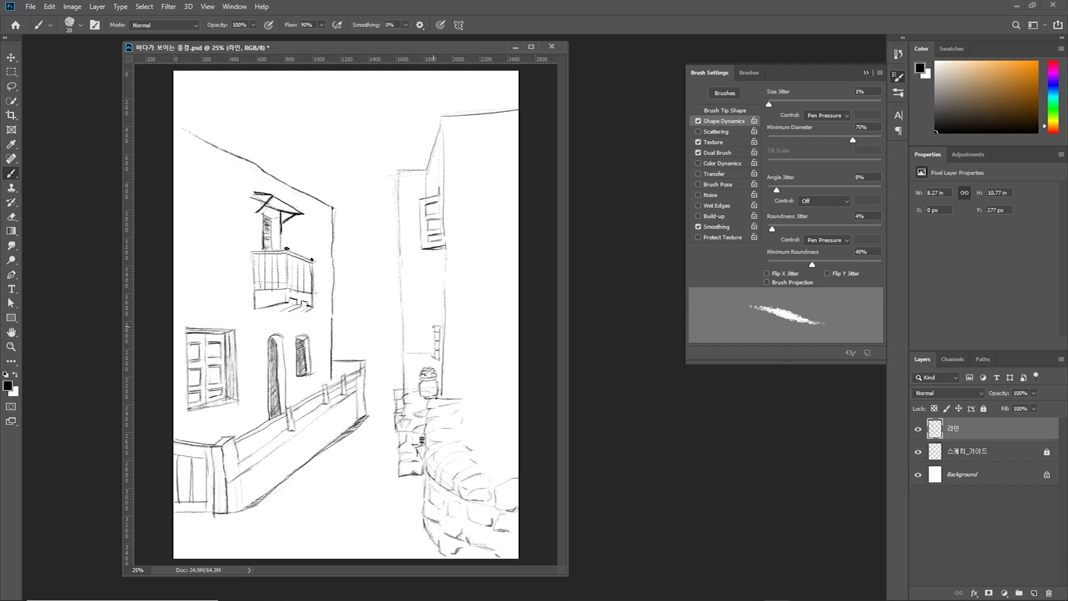
left_click_drag(434, 327, 434, 358)
mouse_move(372, 418)
left_mouse_down()
mouse_move(395, 401)
mouse_move(373, 419)
left_mouse_up()
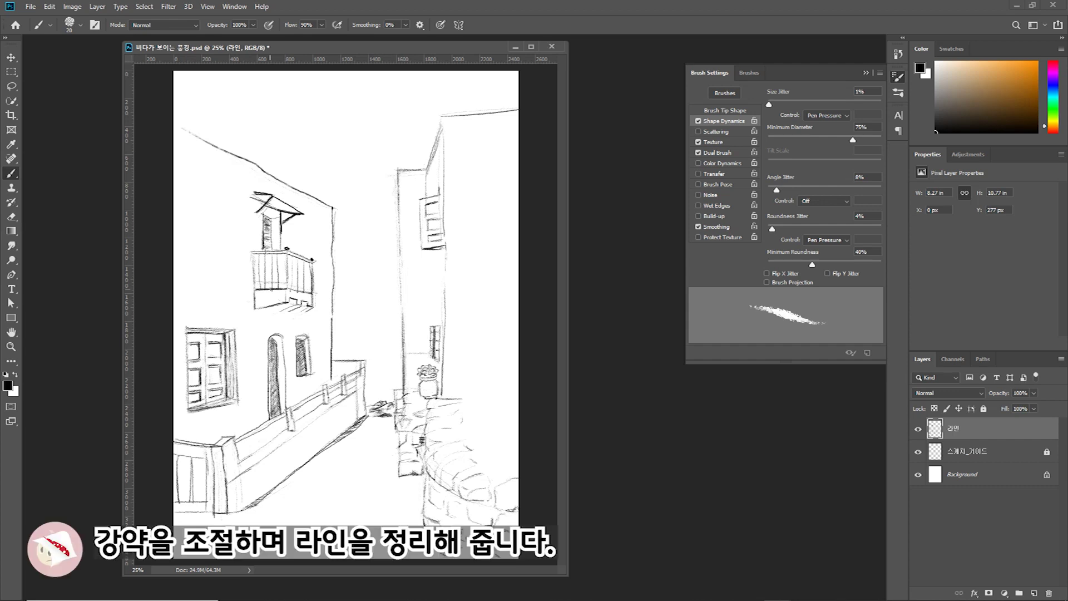
left_click_drag(285, 288, 312, 292)
Step: Darken the balcony edges, awning shadow, narrow window and arched doorway hatching
left_click_drag(252, 254, 287, 256)
left_click_drag(265, 215, 278, 248)
mouse_move(261, 198)
left_mouse_down()
mouse_move(276, 208)
mouse_move(254, 221)
mouse_move(263, 194)
mouse_move(291, 204)
left_mouse_up()
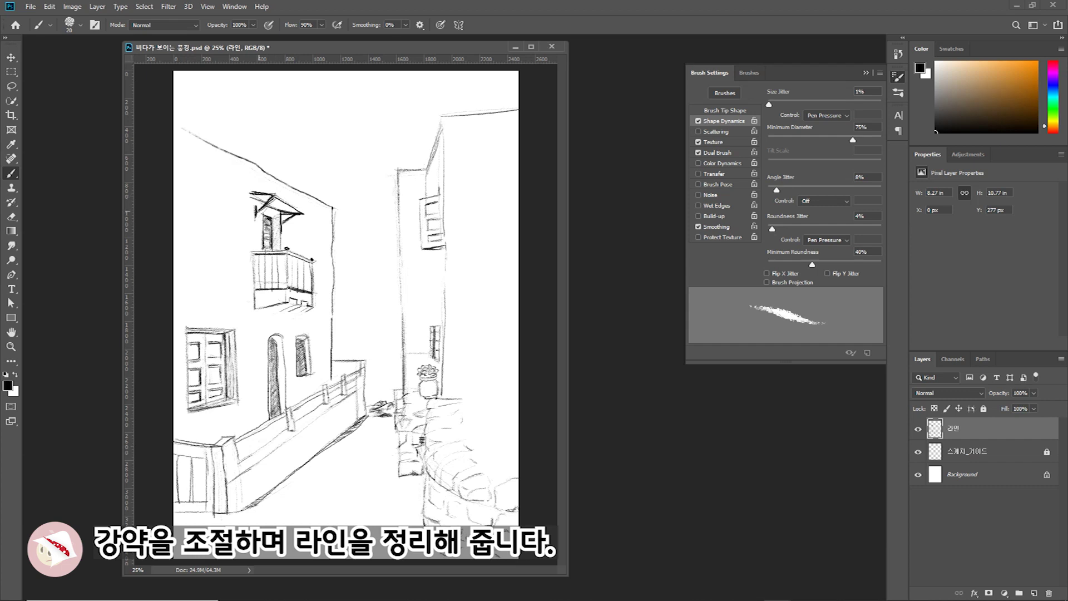
mouse_move(298, 338)
left_mouse_down()
mouse_move(305, 373)
mouse_move(276, 349)
left_mouse_up()
left_click_drag(273, 381, 267, 421)
Step: Darken the wall edge and the low fence rails with heavier strokes
left_click_drag(366, 361, 368, 413)
left_click_drag(233, 445, 294, 419)
left_click_drag(234, 457, 285, 424)
left_click_drag(236, 453, 288, 420)
left_click_drag(238, 459, 267, 439)
left_click_drag(321, 395, 295, 412)
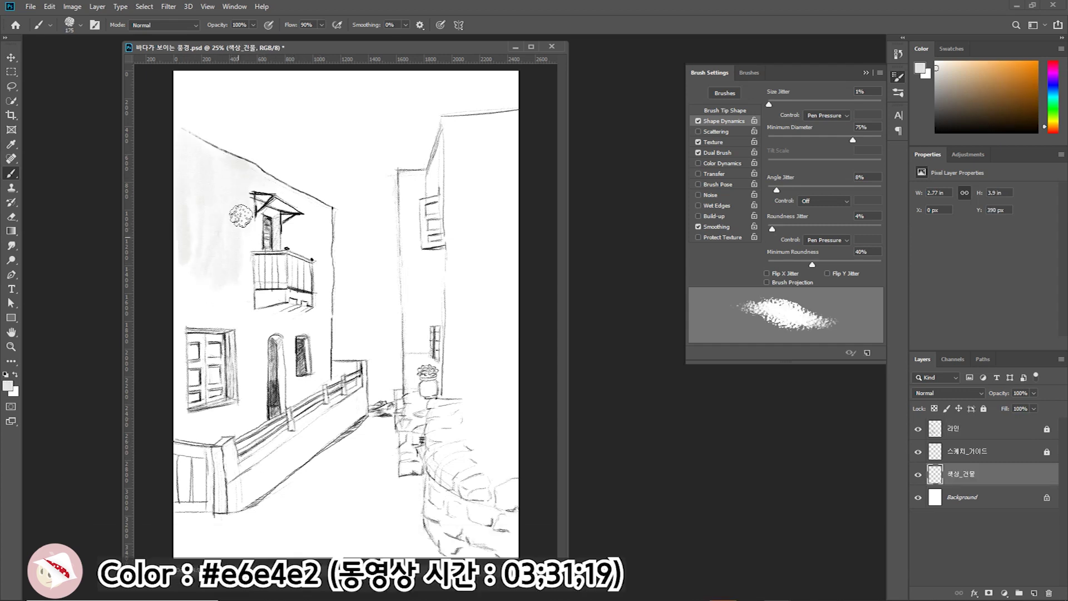
Step: Shade the left building's wall #e6e4e2 grey and fill the lower-left shutters #efd4b1 peach
mouse_move(173, 155)
left_mouse_down()
mouse_move(209, 151)
mouse_move(237, 168)
mouse_move(173, 309)
mouse_move(247, 257)
mouse_move(243, 359)
mouse_move(181, 352)
mouse_move(179, 404)
mouse_move(206, 440)
mouse_move(264, 419)
left_mouse_up()
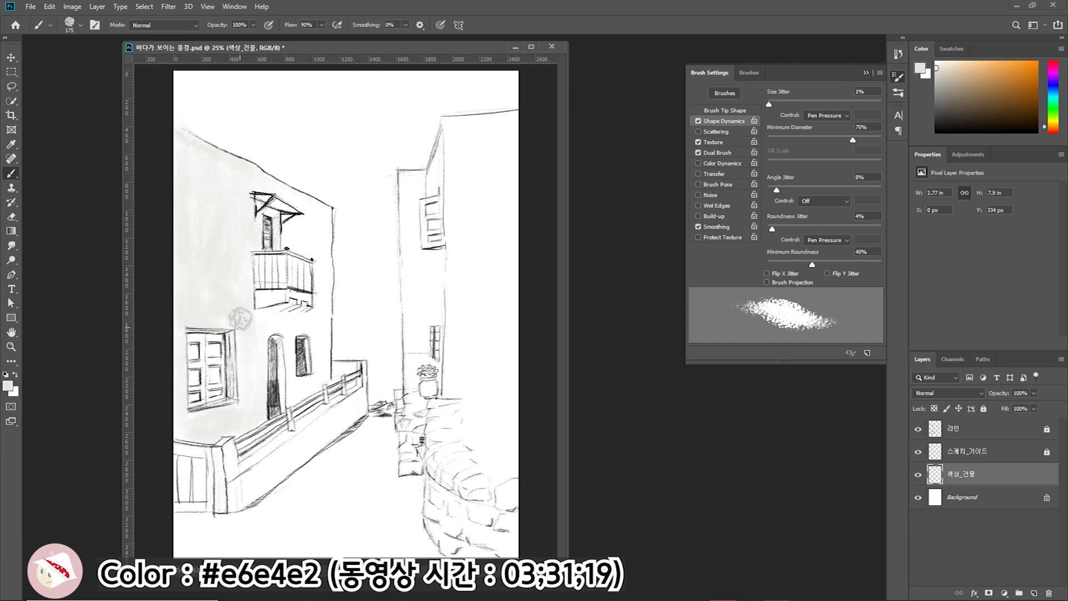
mouse_move(293, 315)
left_mouse_down()
mouse_move(290, 353)
mouse_move(321, 253)
mouse_move(335, 308)
mouse_move(320, 356)
mouse_move(289, 359)
mouse_move(308, 386)
mouse_move(326, 384)
mouse_move(259, 354)
left_mouse_up()
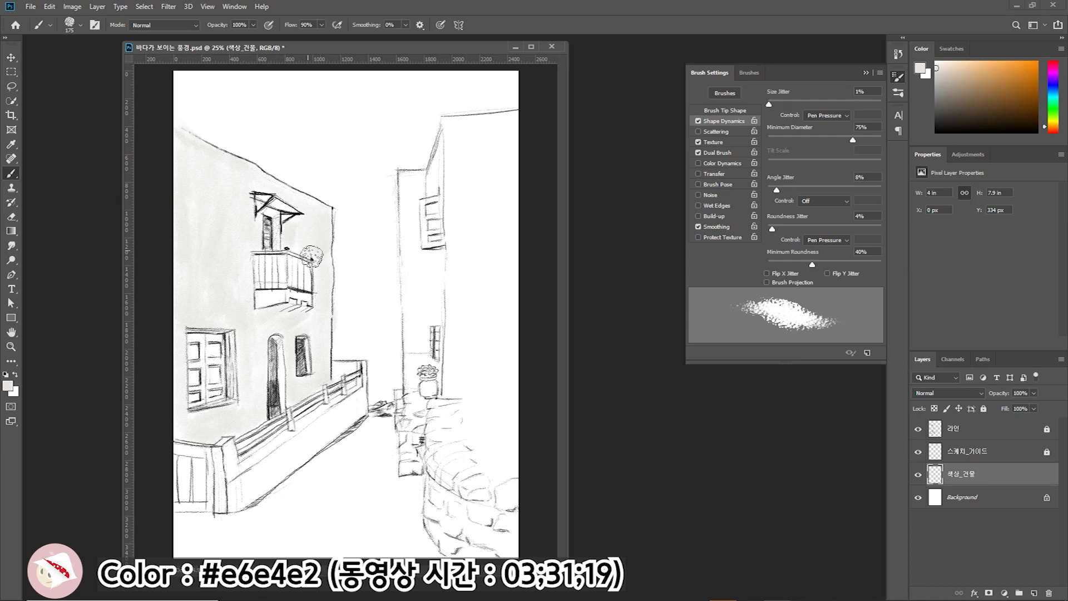
mouse_move(261, 301)
left_mouse_down()
mouse_move(278, 298)
mouse_move(258, 306)
mouse_move(290, 323)
mouse_move(277, 310)
left_mouse_up()
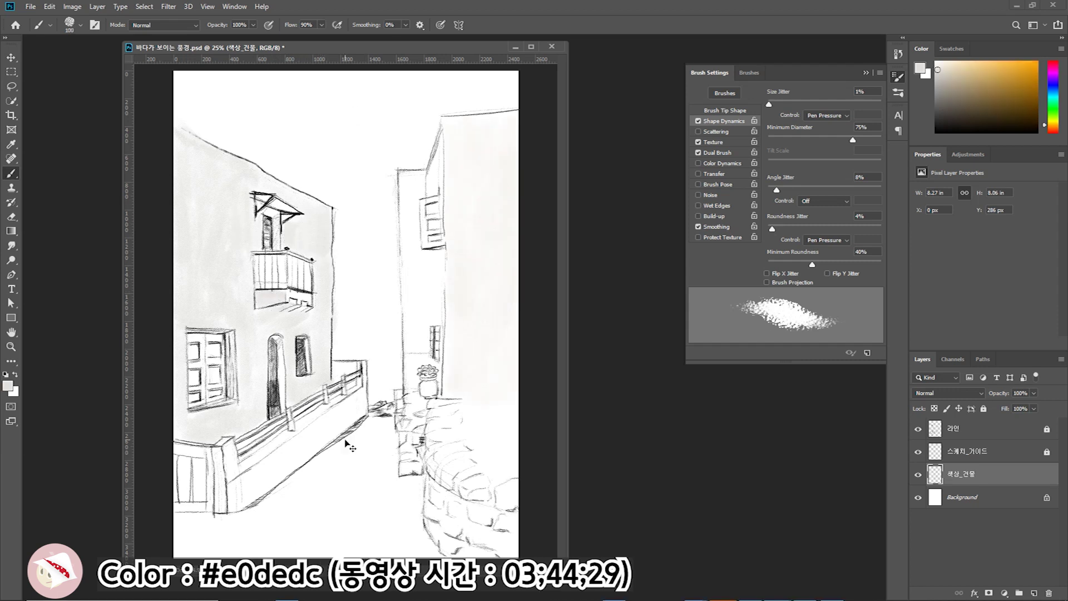
mouse_move(227, 444)
left_mouse_down()
mouse_move(233, 480)
mouse_move(295, 424)
left_mouse_up()
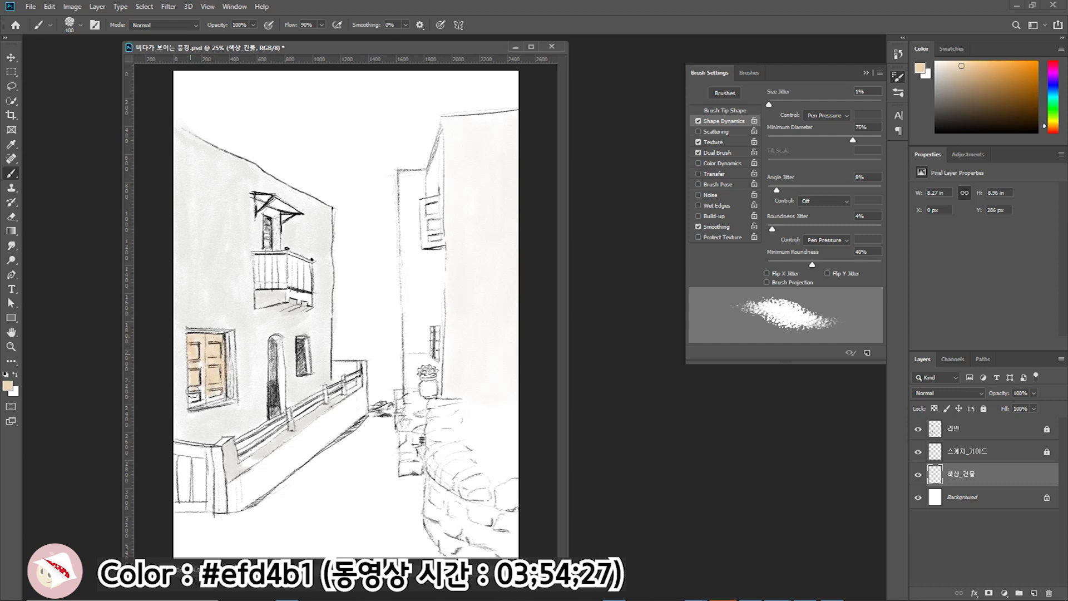
mouse_move(190, 356)
left_mouse_down()
mouse_move(195, 403)
mouse_move(223, 409)
left_mouse_up()
Step: Shade the shutters on both buildings with peach and darker oranges #e9ba7f and #d89d51
mouse_move(426, 199)
left_mouse_down()
mouse_move(436, 234)
mouse_move(426, 235)
left_mouse_up()
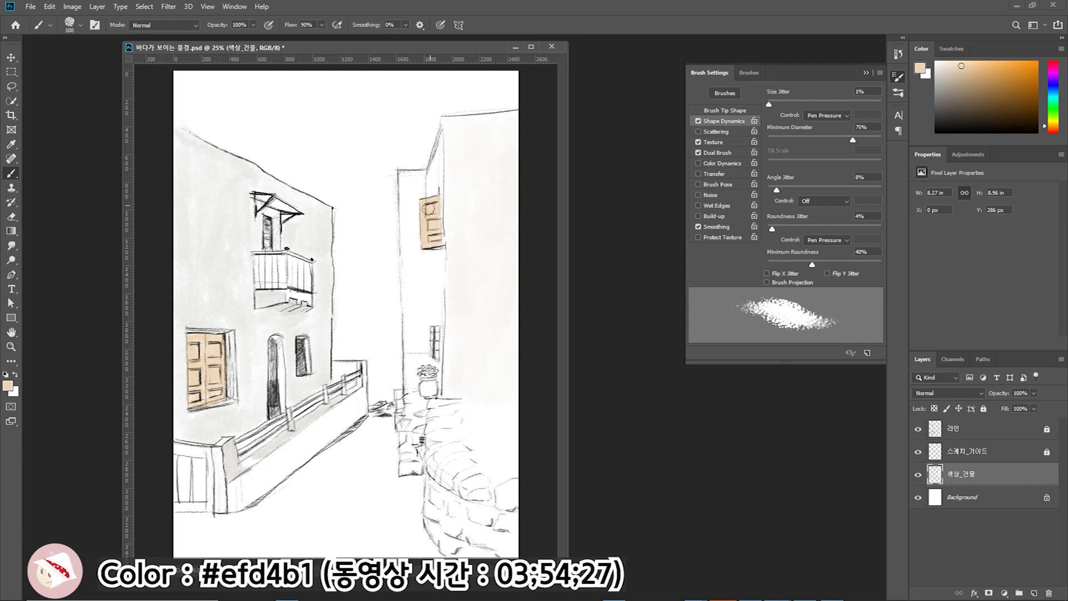
left_click_drag(433, 327, 439, 361)
mouse_move(205, 356)
left_mouse_down()
mouse_move(197, 403)
mouse_move(198, 364)
mouse_move(217, 356)
mouse_move(210, 382)
left_mouse_up()
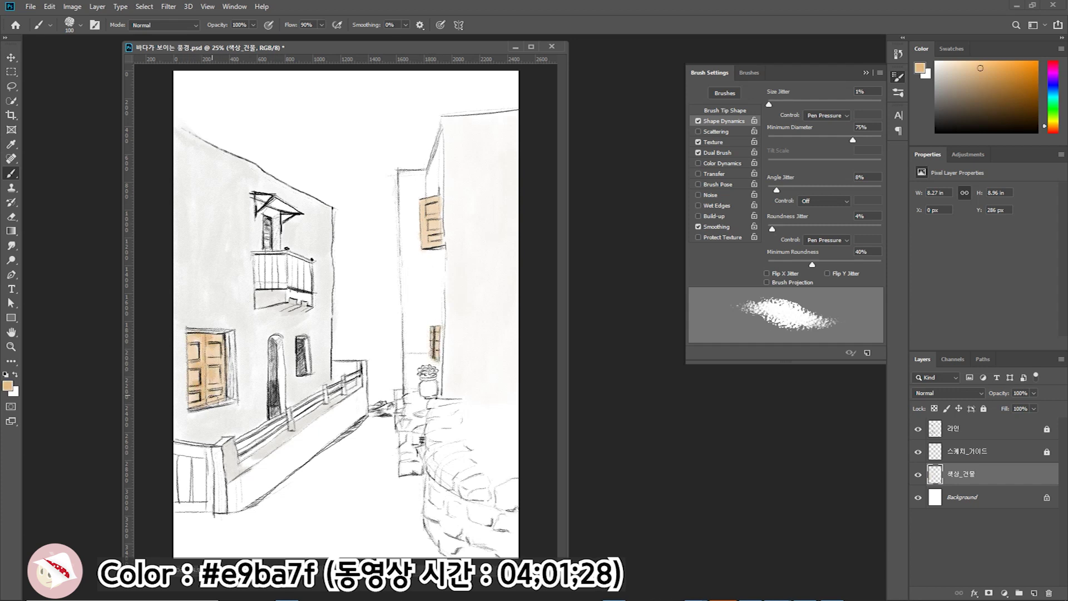
left_click_drag(423, 205, 425, 231)
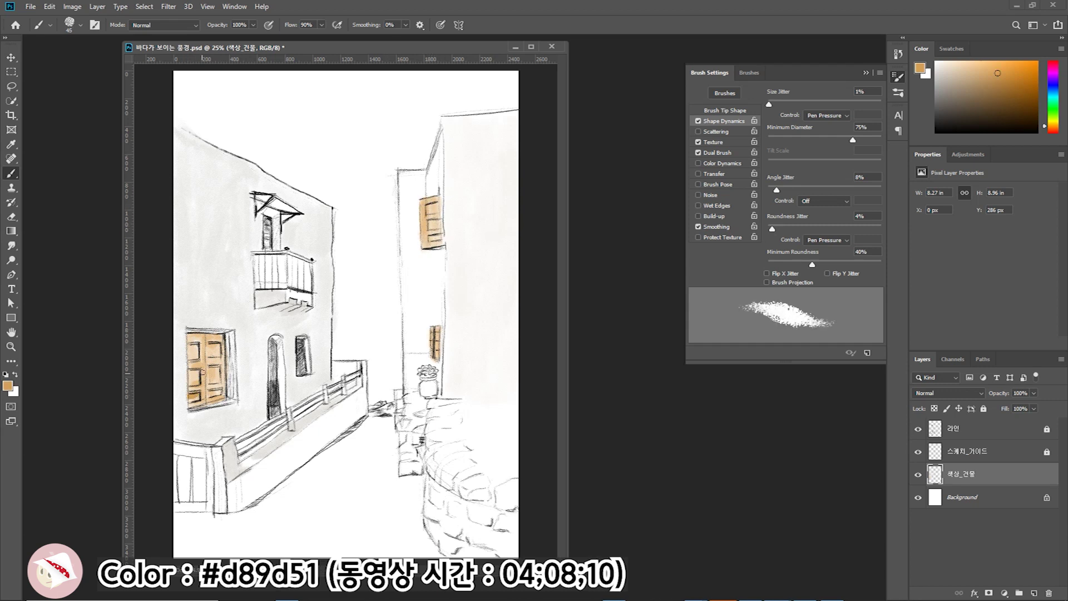
mouse_move(224, 341)
left_mouse_down()
mouse_move(193, 372)
mouse_move(214, 400)
mouse_move(189, 376)
left_mouse_up()
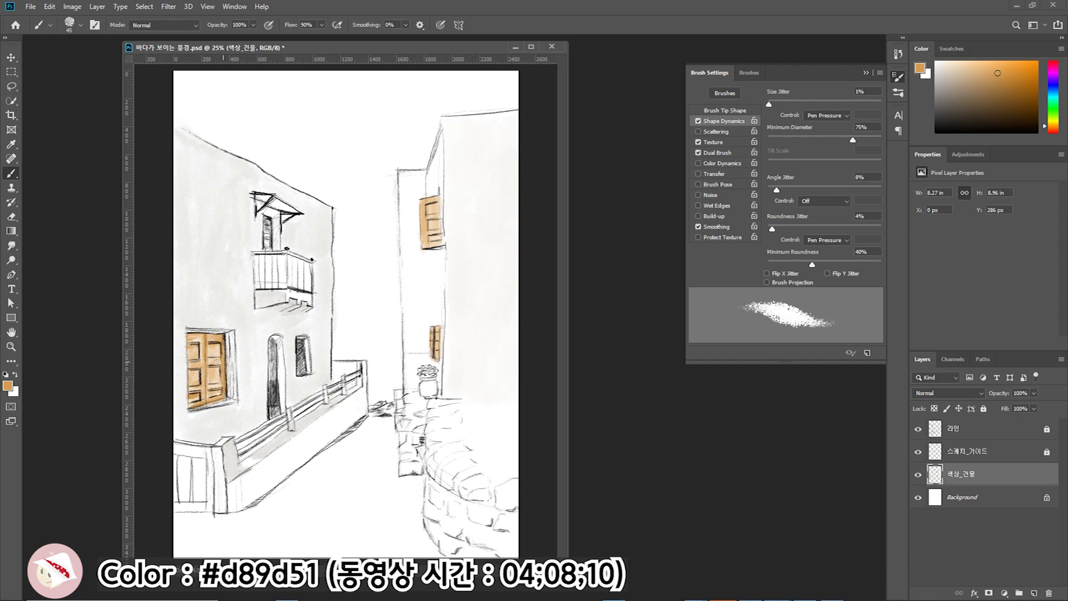
mouse_move(422, 225)
left_mouse_down()
mouse_move(421, 250)
mouse_move(445, 245)
left_mouse_up()
left_click_drag(437, 331, 437, 356)
mouse_move(270, 273)
left_mouse_down()
mouse_move(304, 276)
mouse_move(310, 295)
left_mouse_up()
Step: Paint the balcony balusters and rail #c1671a brown and tint the awning light brown
mouse_move(254, 250)
left_mouse_down()
mouse_move(255, 292)
mouse_move(273, 279)
left_mouse_up()
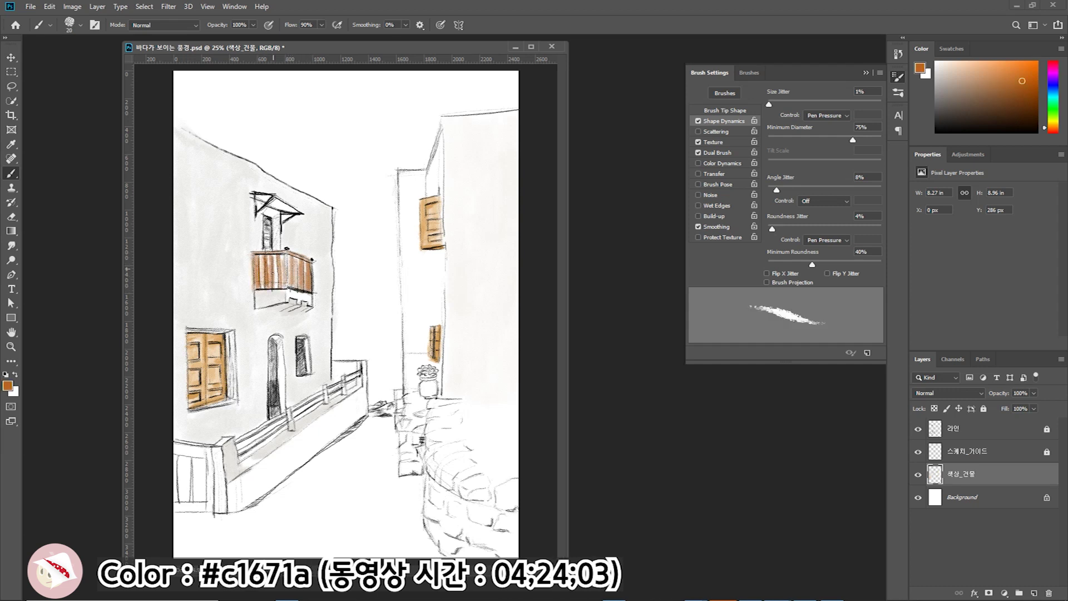
mouse_move(254, 255)
left_mouse_down()
mouse_move(314, 263)
mouse_move(304, 287)
mouse_move(286, 286)
left_mouse_up()
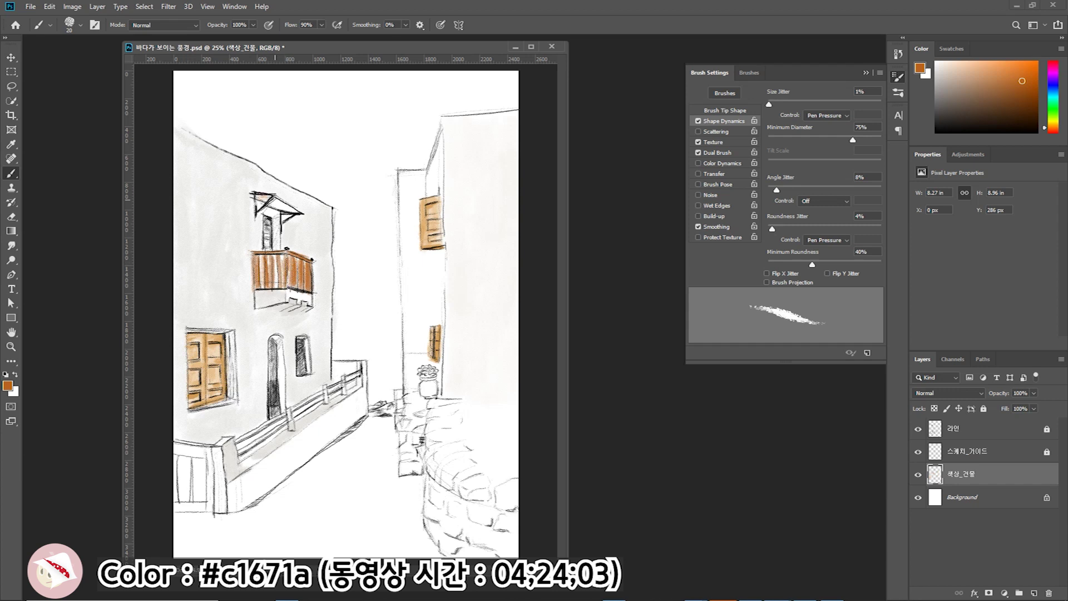
left_click_drag(273, 203, 294, 210)
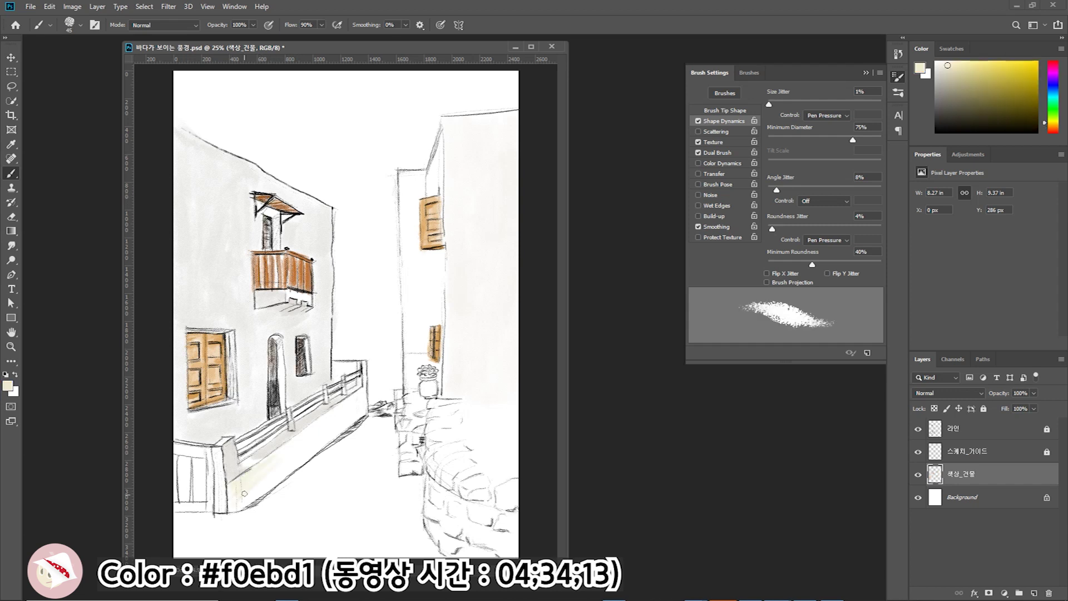
Step: Tint the low wall's top, face and end post with #e4e4c8 and #c1c1a5 cream
left_click_drag(287, 446, 336, 415)
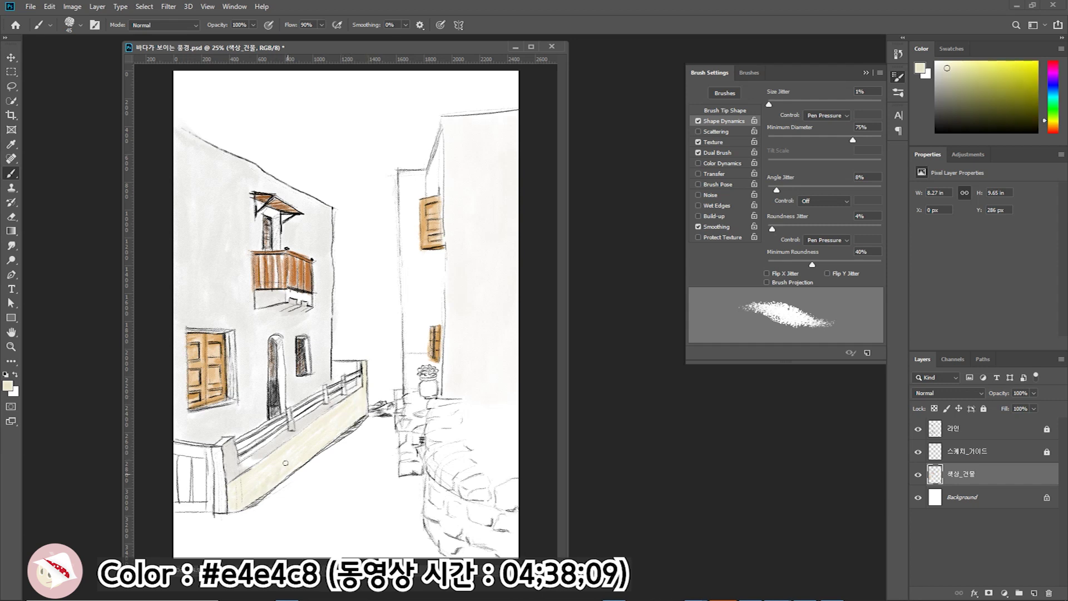
left_click_drag(308, 454, 303, 462)
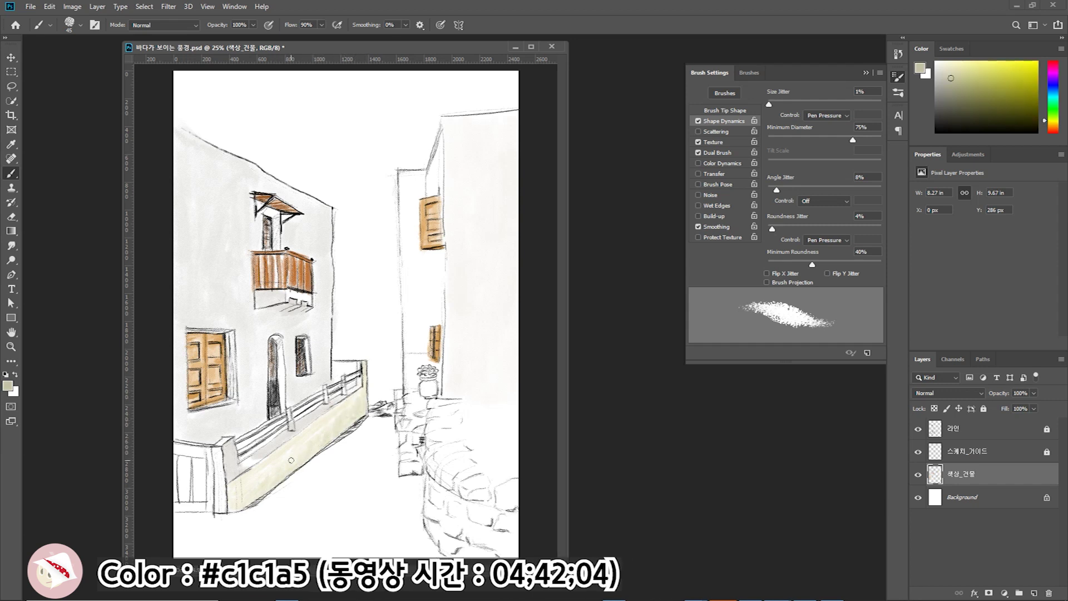
left_click_drag(367, 362, 367, 387)
Step: Paint the lower-left door orange with #a25e29 and #e06e15, shaded with #603310 dark brown
mouse_move(170, 453)
left_mouse_down()
mouse_move(200, 451)
mouse_move(209, 506)
mouse_move(177, 489)
mouse_move(198, 456)
mouse_move(189, 497)
mouse_move(190, 475)
mouse_move(210, 475)
mouse_move(178, 509)
left_mouse_up()
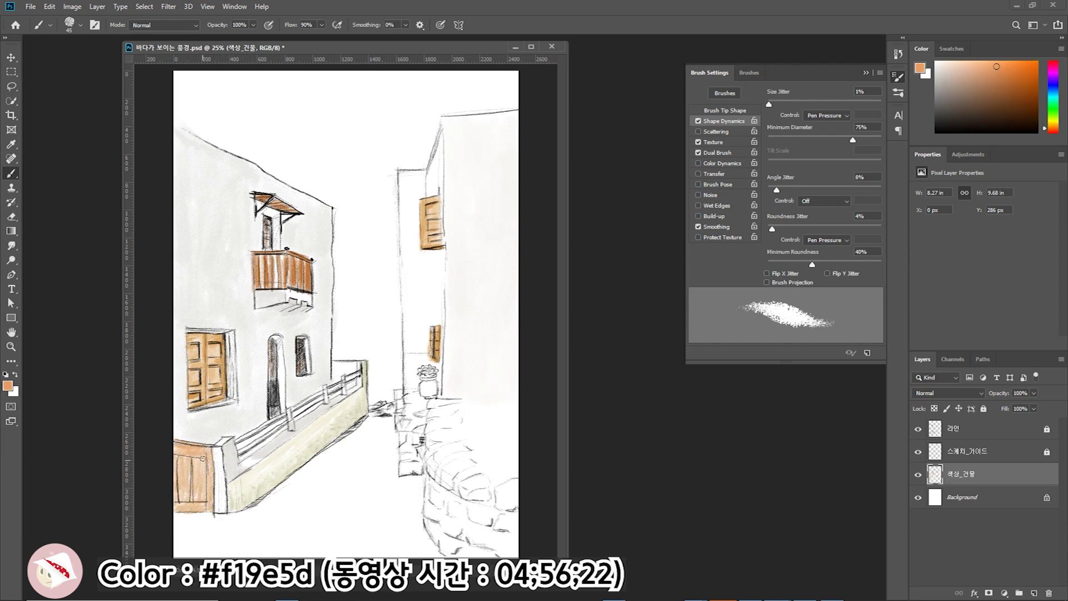
left_click_drag(208, 475, 210, 503)
mouse_move(203, 457)
left_mouse_down()
mouse_move(201, 492)
mouse_move(188, 484)
mouse_move(197, 503)
mouse_move(180, 500)
mouse_move(177, 454)
mouse_move(210, 452)
mouse_move(210, 508)
left_mouse_up()
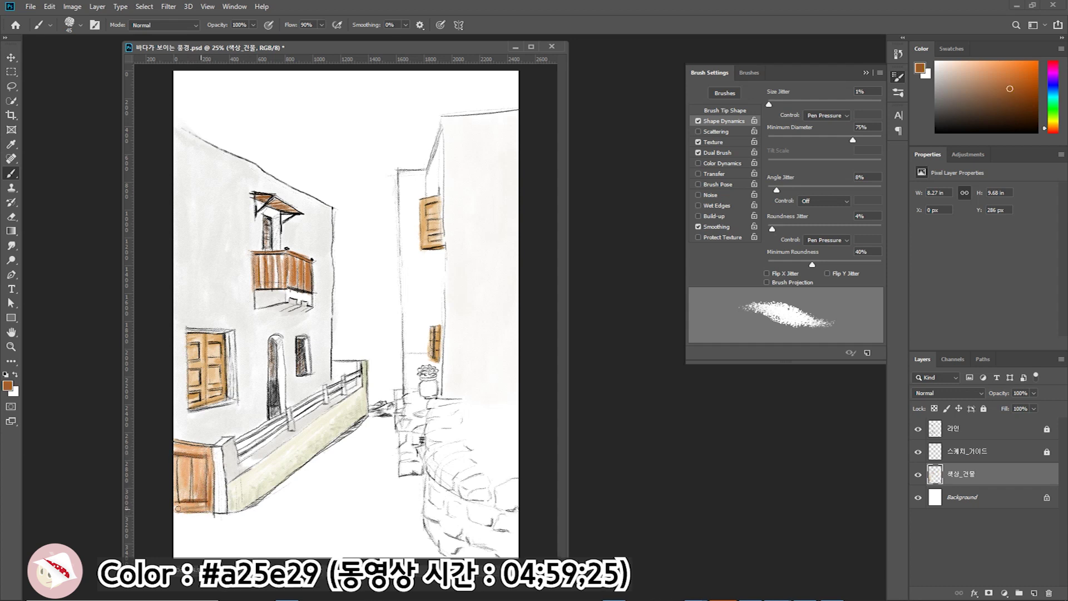
mouse_move(182, 459)
left_mouse_down()
mouse_move(187, 495)
mouse_move(175, 484)
left_mouse_up()
left_click_drag(176, 447, 212, 449)
mouse_move(209, 450)
left_mouse_down()
mouse_move(208, 489)
mouse_move(193, 498)
left_mouse_up()
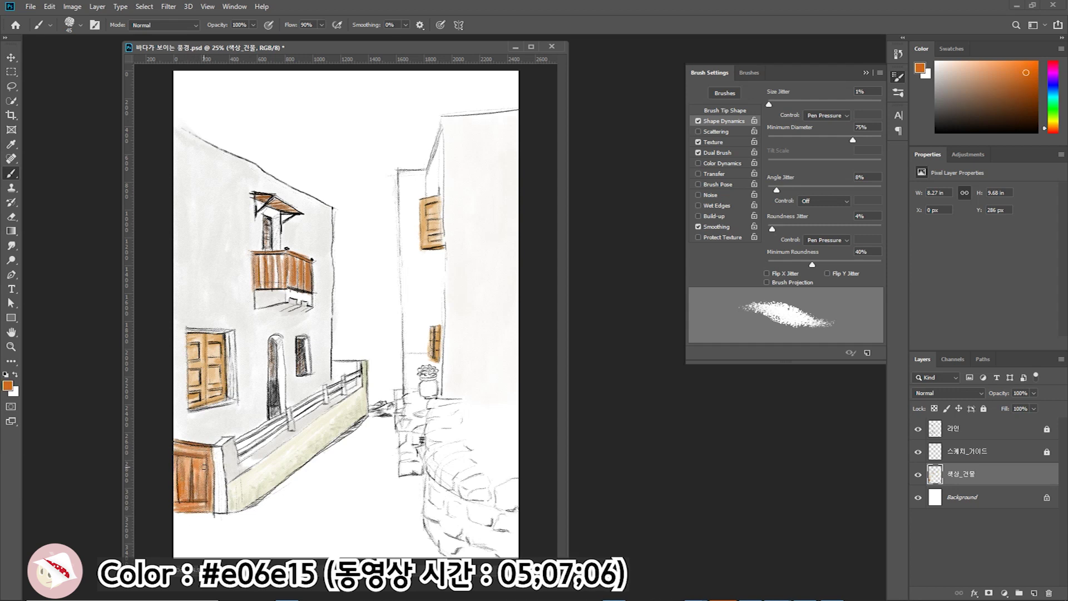
mouse_move(201, 448)
left_mouse_down()
mouse_move(175, 449)
mouse_move(175, 465)
left_mouse_up()
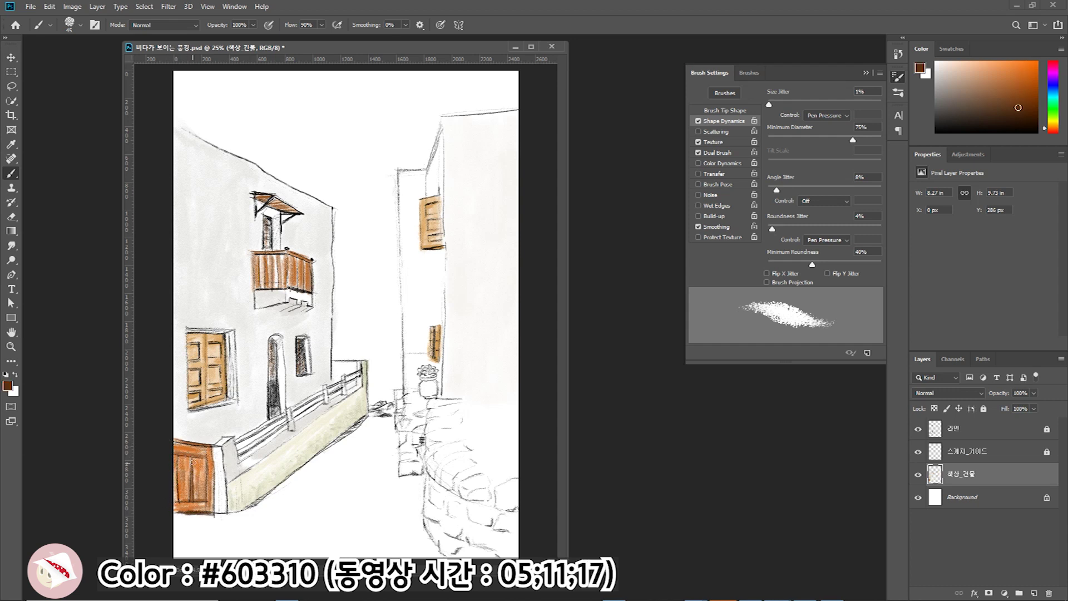
mouse_move(177, 456)
left_mouse_down()
mouse_move(208, 470)
mouse_move(203, 484)
mouse_move(173, 492)
left_mouse_up()
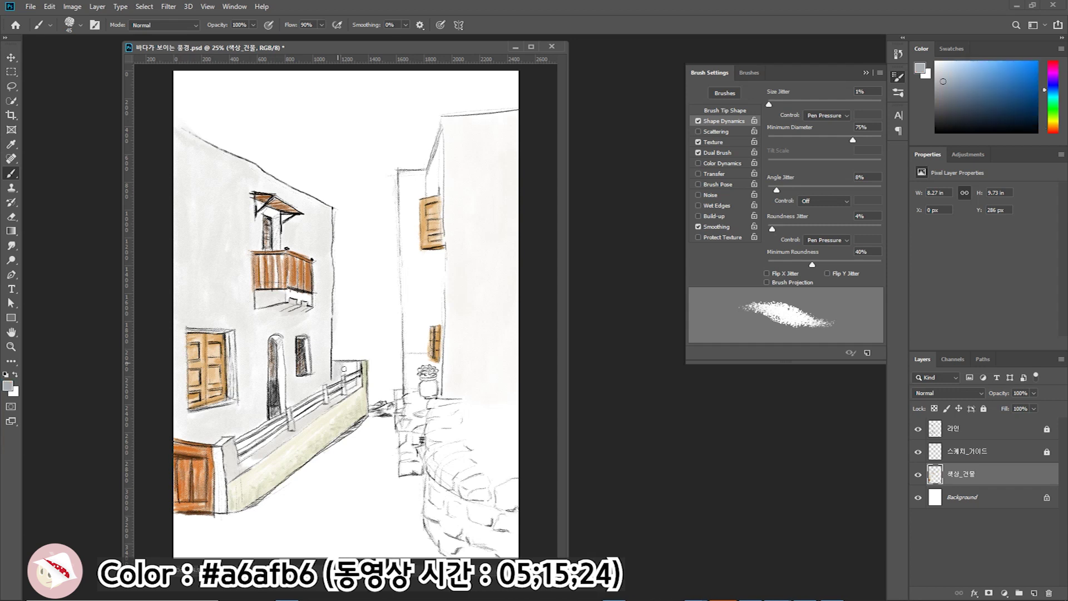
left_click_drag(342, 376, 356, 362)
Step: Shade the curved stone wall light beige and grey, then save the file
left_click_drag(356, 382, 346, 368)
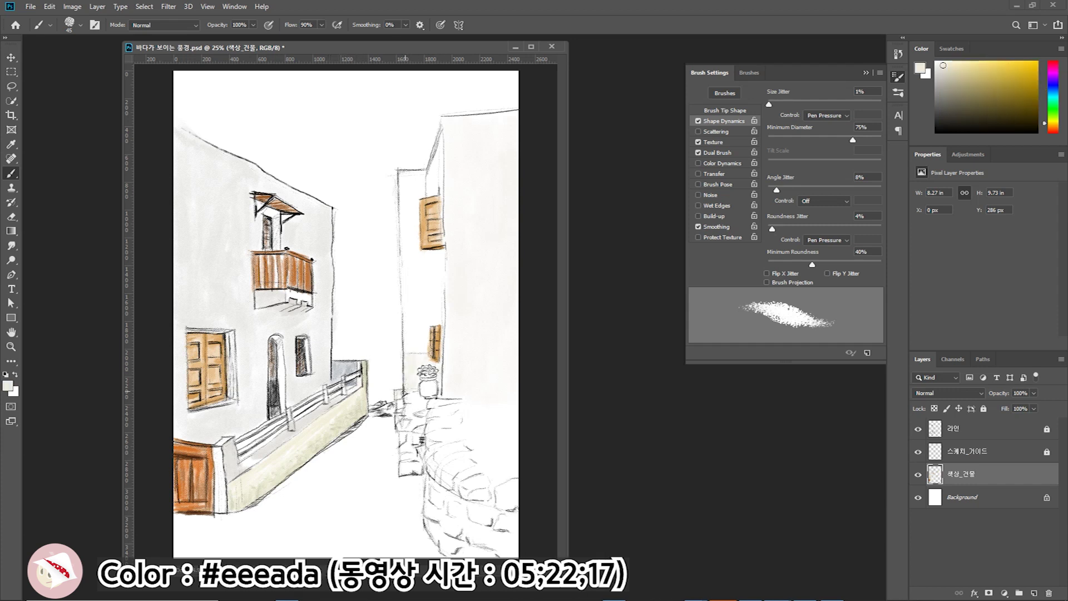
mouse_move(409, 392)
left_mouse_down()
mouse_move(420, 404)
mouse_move(405, 469)
left_mouse_up()
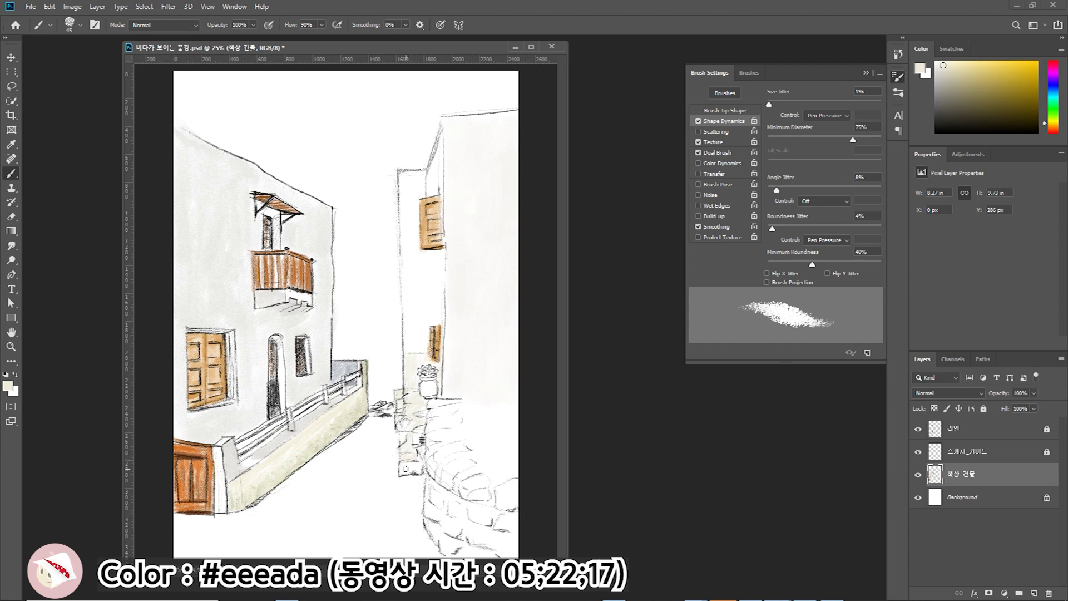
mouse_move(457, 455)
left_mouse_down()
mouse_move(496, 484)
mouse_move(431, 503)
mouse_move(445, 525)
mouse_move(489, 538)
left_mouse_up()
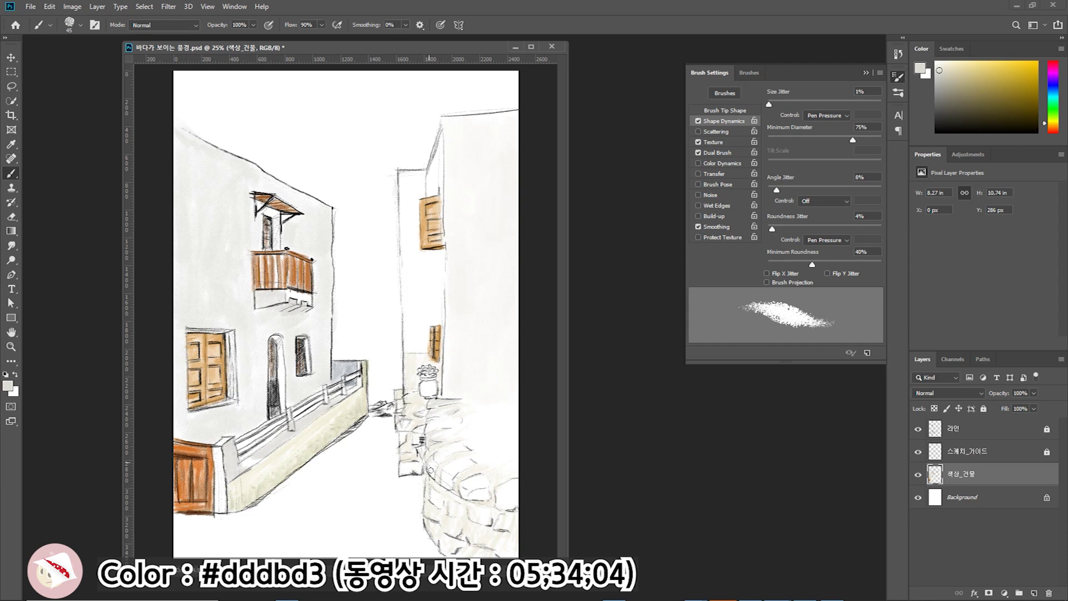
mouse_move(437, 453)
left_mouse_down()
mouse_move(442, 472)
mouse_move(467, 462)
mouse_move(478, 482)
mouse_move(467, 492)
mouse_move(510, 493)
mouse_move(518, 506)
left_mouse_up()
mouse_move(450, 506)
left_mouse_down()
mouse_move(435, 497)
mouse_move(483, 521)
mouse_move(446, 517)
left_mouse_up()
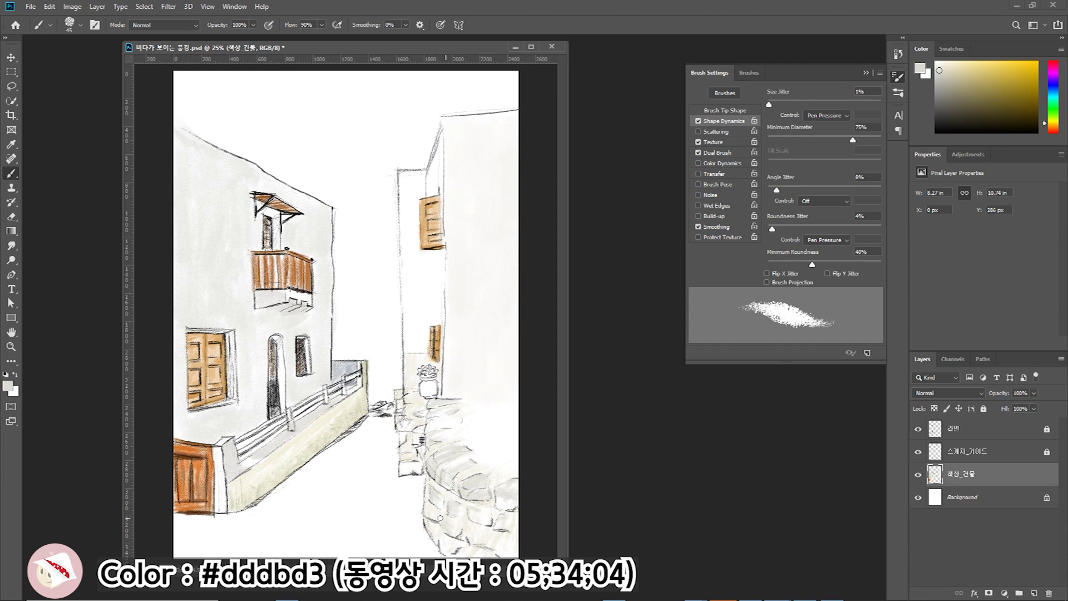
key("ctrl+s")
Step: Add beige and darker patches near the stone steps and along the wall top
left_click_drag(407, 463, 402, 468)
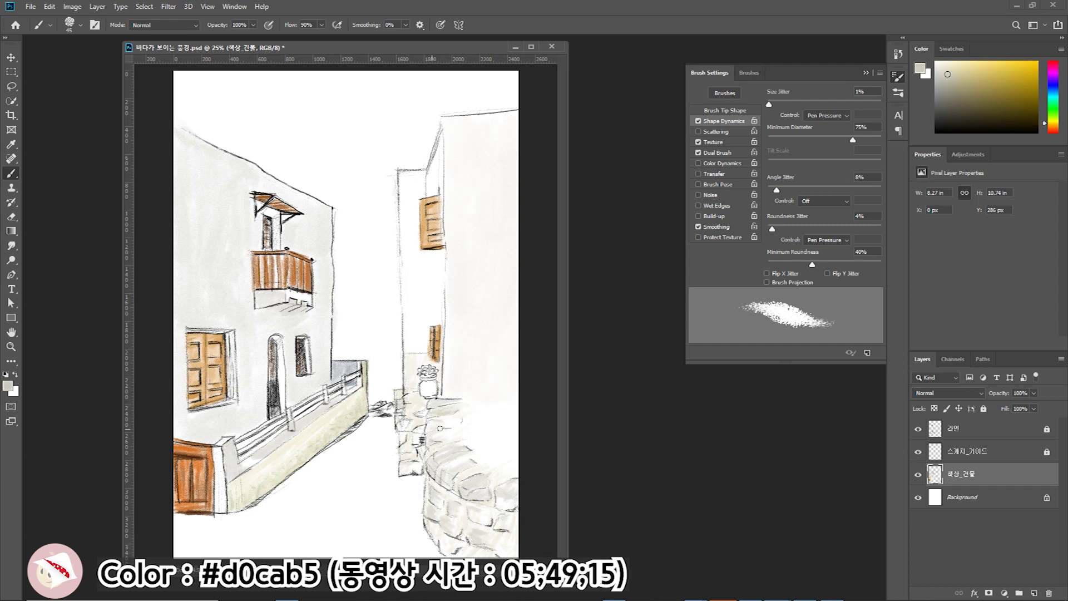
mouse_move(443, 419)
left_mouse_down()
mouse_move(431, 439)
mouse_move(445, 437)
left_mouse_up()
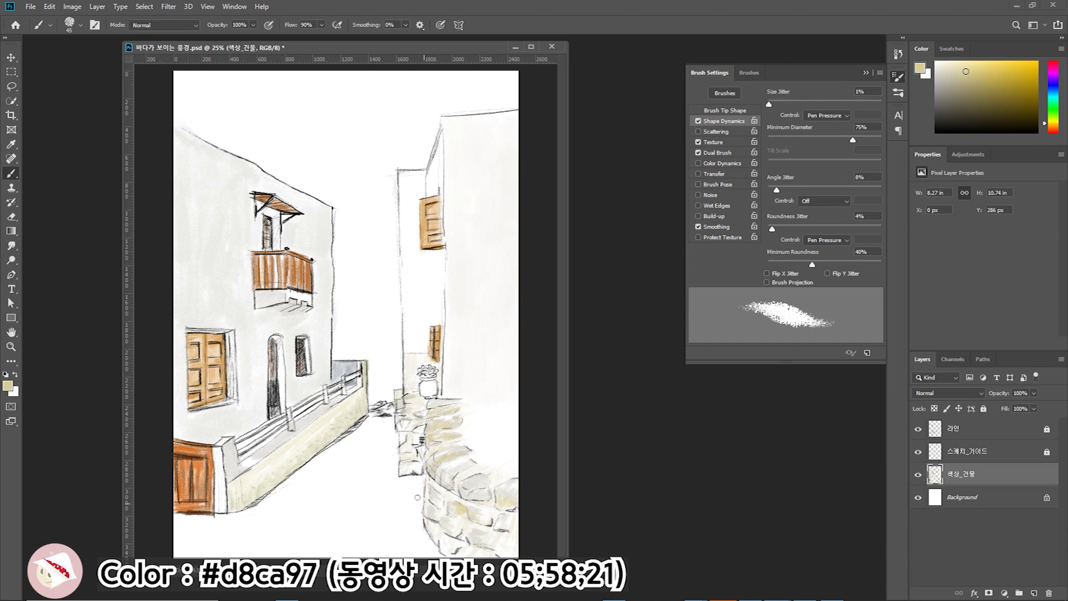
left_click_drag(431, 477, 434, 503)
left_click_drag(414, 419, 423, 416)
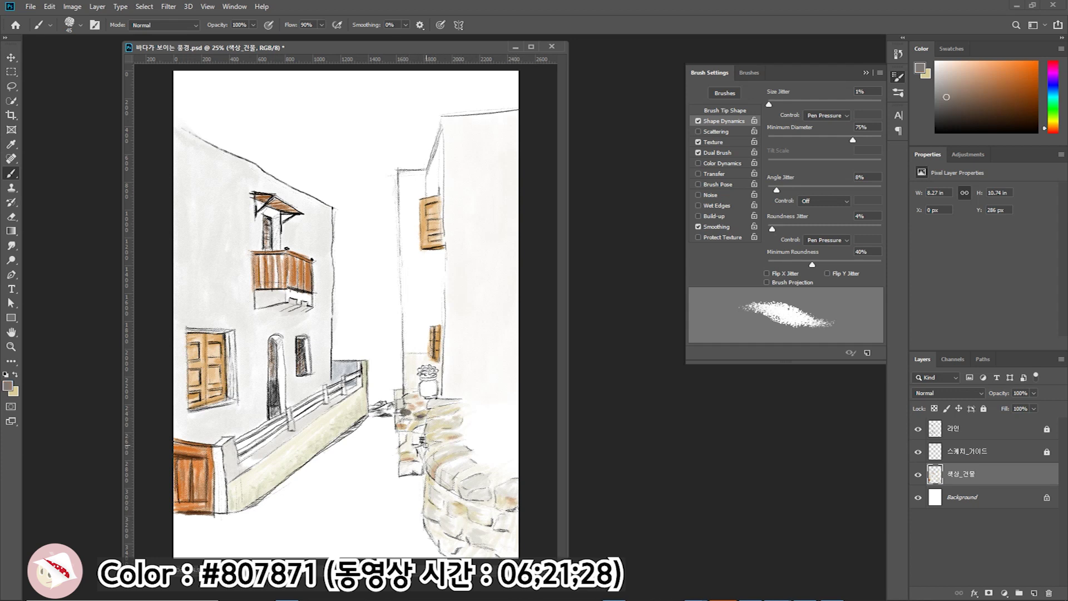
Step: Brush dark grey accents onto the stone wall and lane stones, and choose a terracotta colour
left_click_drag(395, 410, 401, 416)
mouse_move(460, 485)
left_mouse_down()
mouse_move(497, 499)
mouse_move(500, 485)
mouse_move(515, 483)
left_mouse_up()
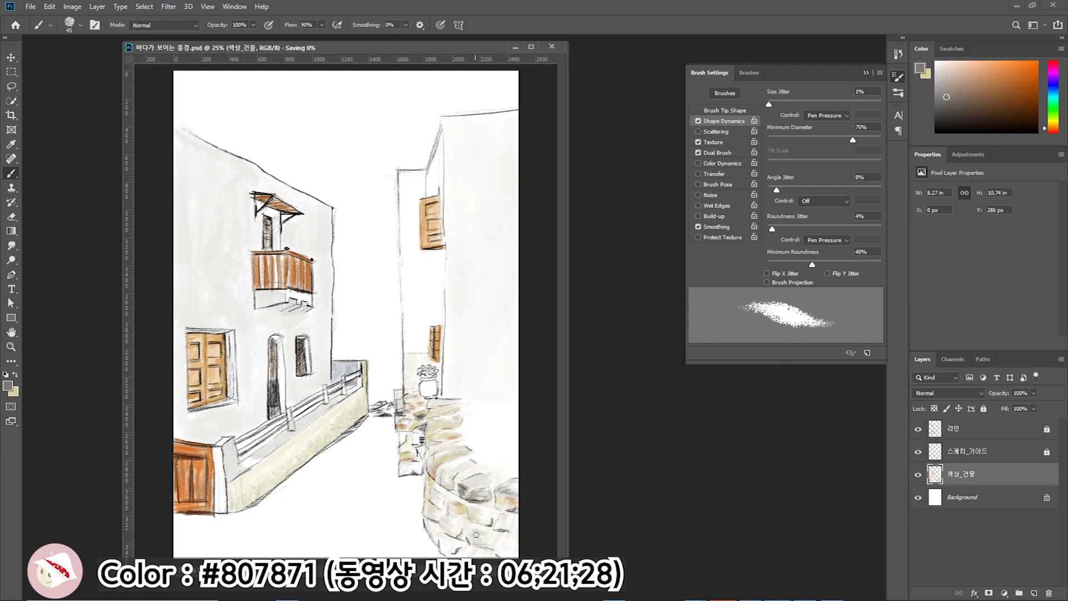
mouse_move(478, 530)
left_mouse_down()
mouse_move(501, 535)
mouse_move(513, 518)
left_mouse_up()
left_click_drag(406, 463, 423, 468)
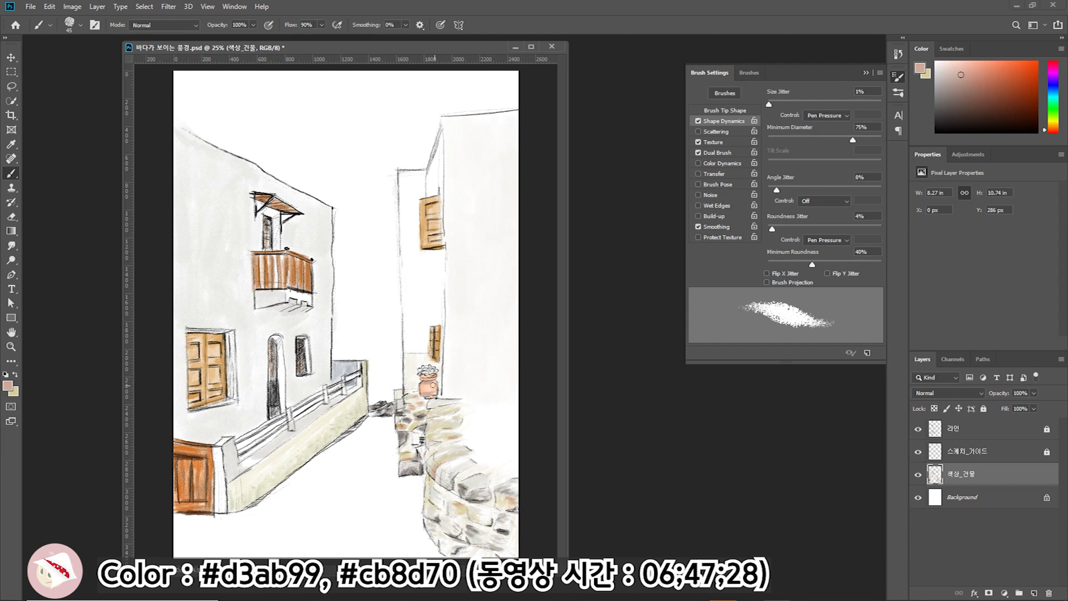
left_click_drag(960, 75, 978, 77)
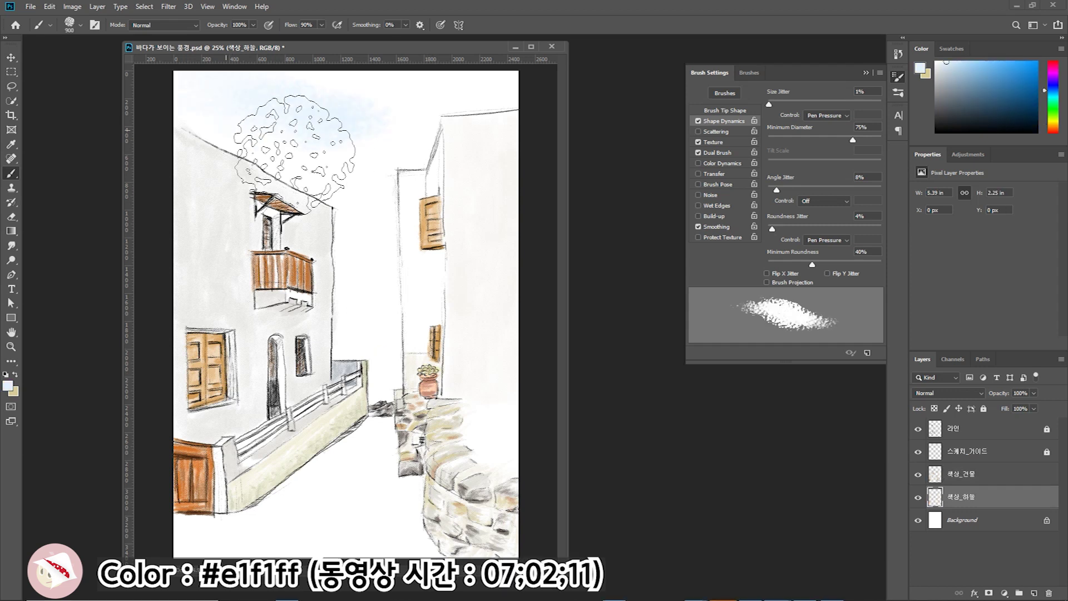
Step: Wash the upper sky in light blue and brush a dark blue sea band below
mouse_move(348, 172)
left_mouse_down()
mouse_move(322, 108)
mouse_move(465, 83)
mouse_move(186, 95)
mouse_move(350, 202)
mouse_move(352, 178)
mouse_move(346, 226)
mouse_move(378, 268)
left_mouse_up()
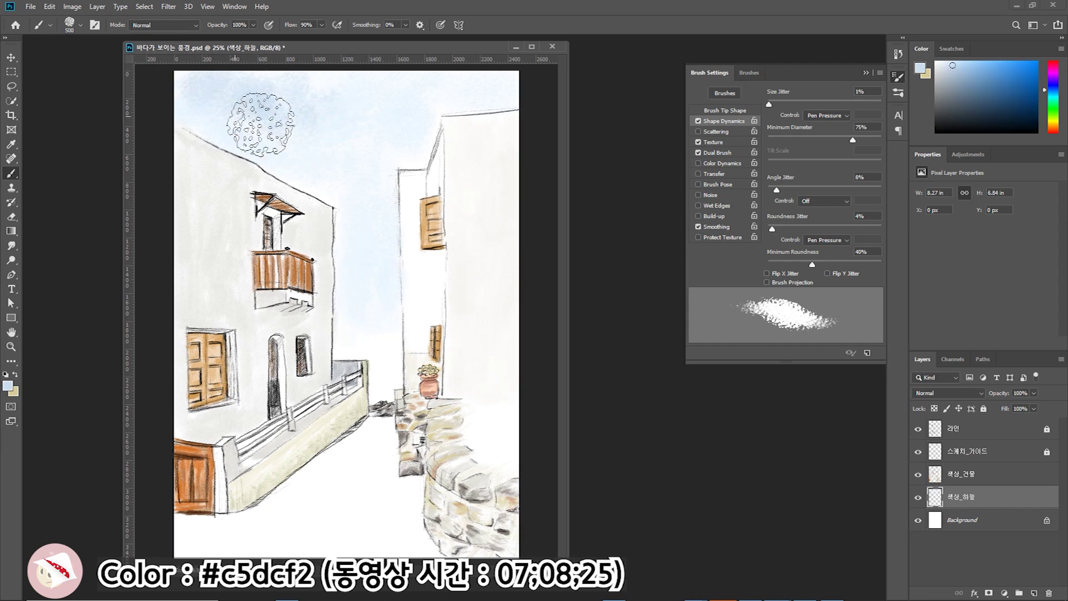
mouse_move(260, 123)
left_mouse_down()
mouse_move(374, 102)
mouse_move(375, 124)
mouse_move(425, 88)
mouse_move(401, 147)
left_mouse_up()
mouse_move(279, 146)
left_mouse_down()
mouse_move(310, 114)
mouse_move(322, 147)
mouse_move(242, 149)
mouse_move(382, 203)
mouse_move(393, 143)
mouse_move(417, 154)
mouse_move(360, 249)
mouse_move(320, 192)
mouse_move(369, 131)
mouse_move(369, 100)
mouse_move(328, 158)
left_mouse_up()
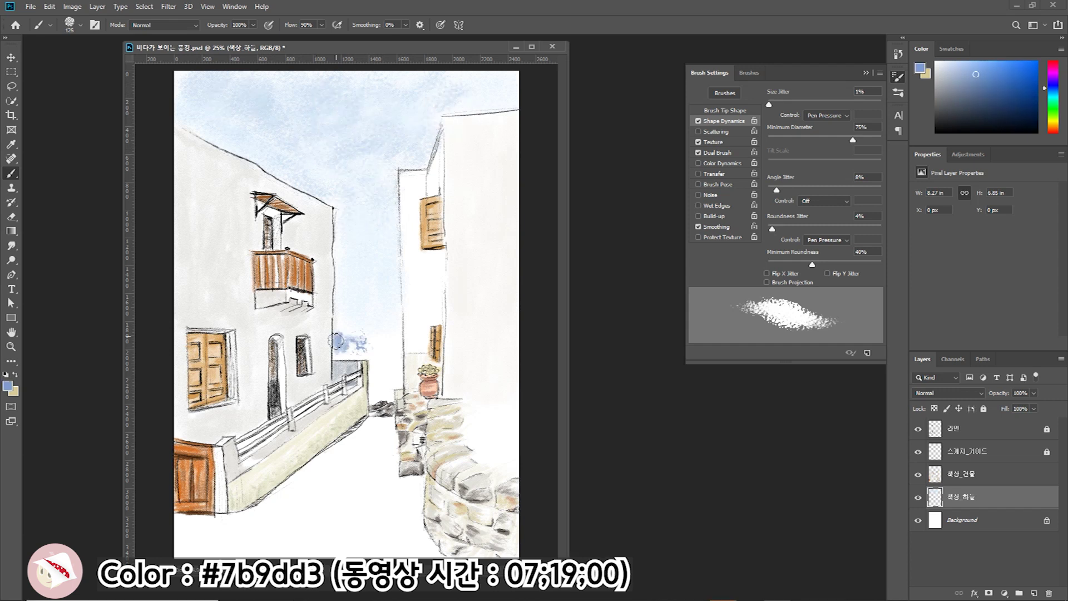
mouse_move(331, 338)
left_mouse_down()
mouse_move(402, 342)
mouse_move(395, 356)
mouse_move(334, 359)
mouse_move(373, 362)
mouse_move(394, 403)
left_mouse_up()
mouse_move(360, 347)
left_mouse_down()
mouse_move(389, 356)
mouse_move(394, 384)
mouse_move(378, 398)
mouse_move(391, 393)
left_mouse_up()
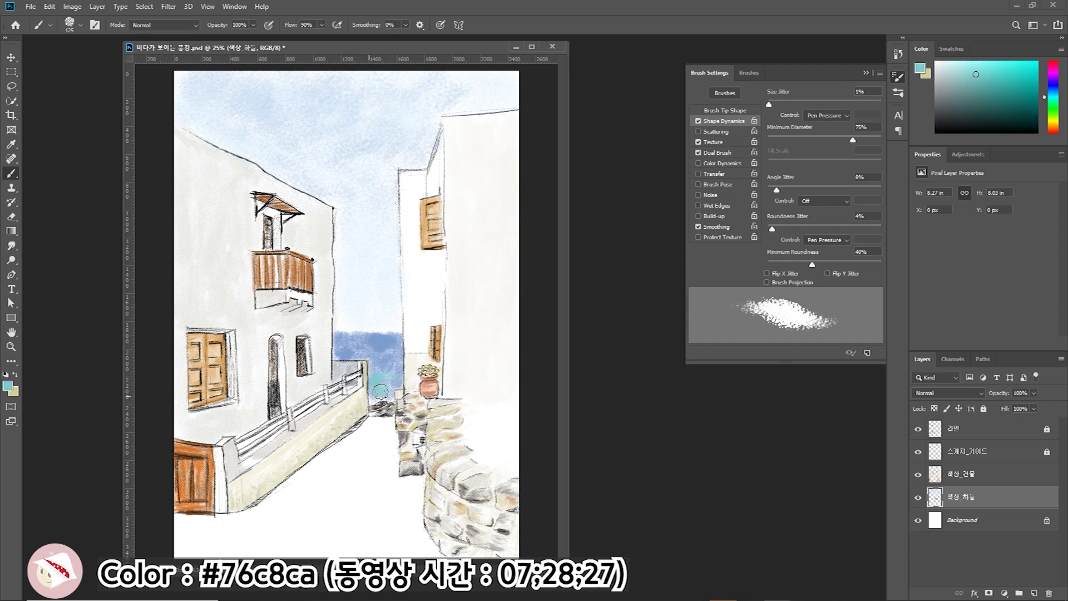
Step: Brush teal tones into the sea, shrink the brush for highlights, and begin faint floor strokes
mouse_move(380, 391)
left_mouse_down()
mouse_move(401, 383)
mouse_move(367, 374)
left_mouse_up()
key("bracketleft")
key("bracketleft")
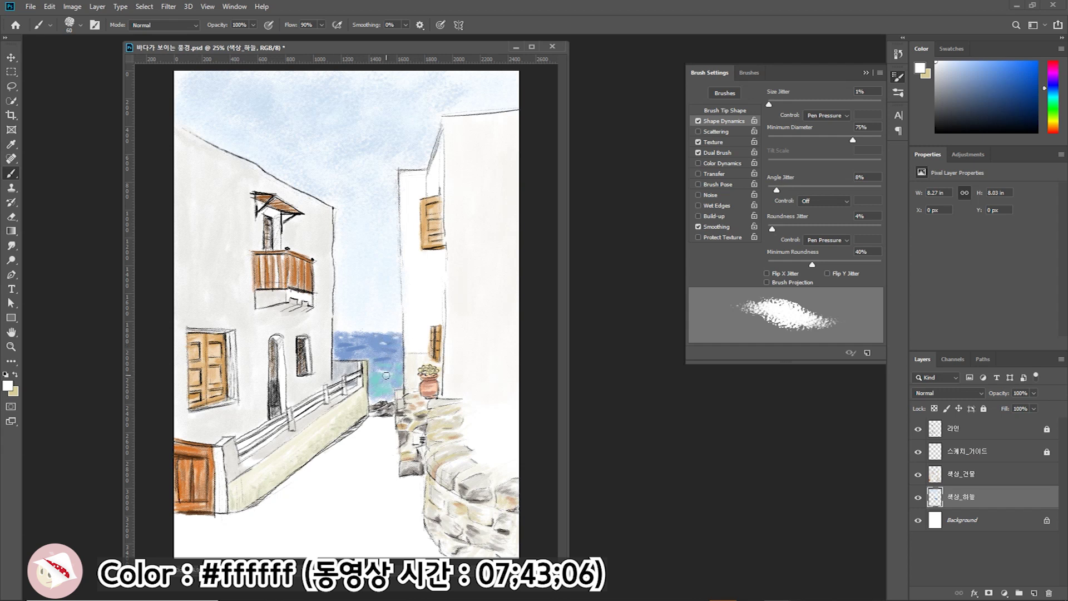
key("bracketleft")
key("bracketleft")
key("bracketleft")
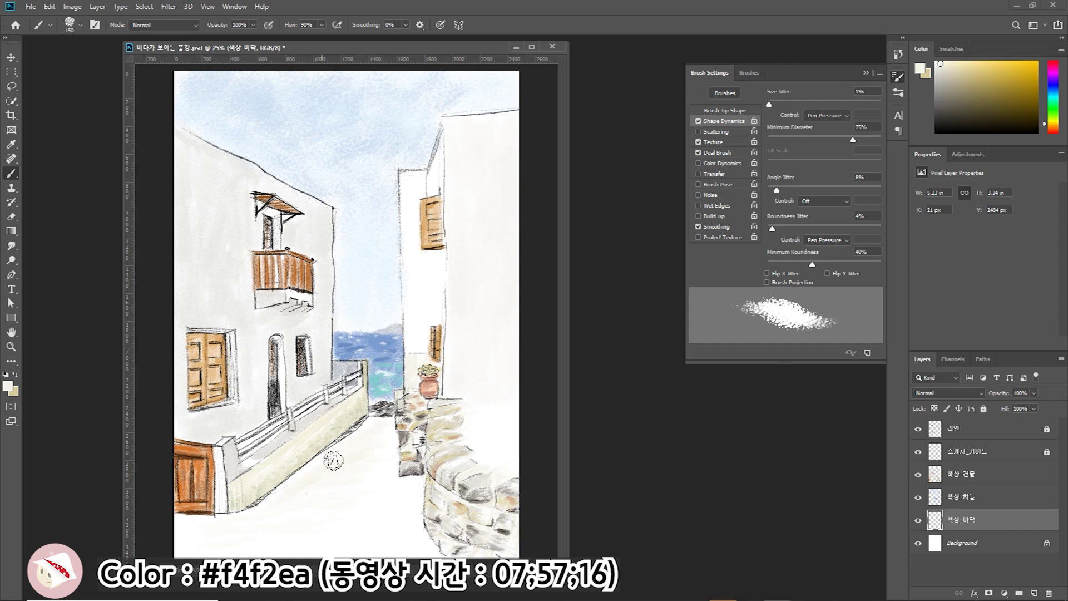
left_click_drag(362, 534, 374, 551)
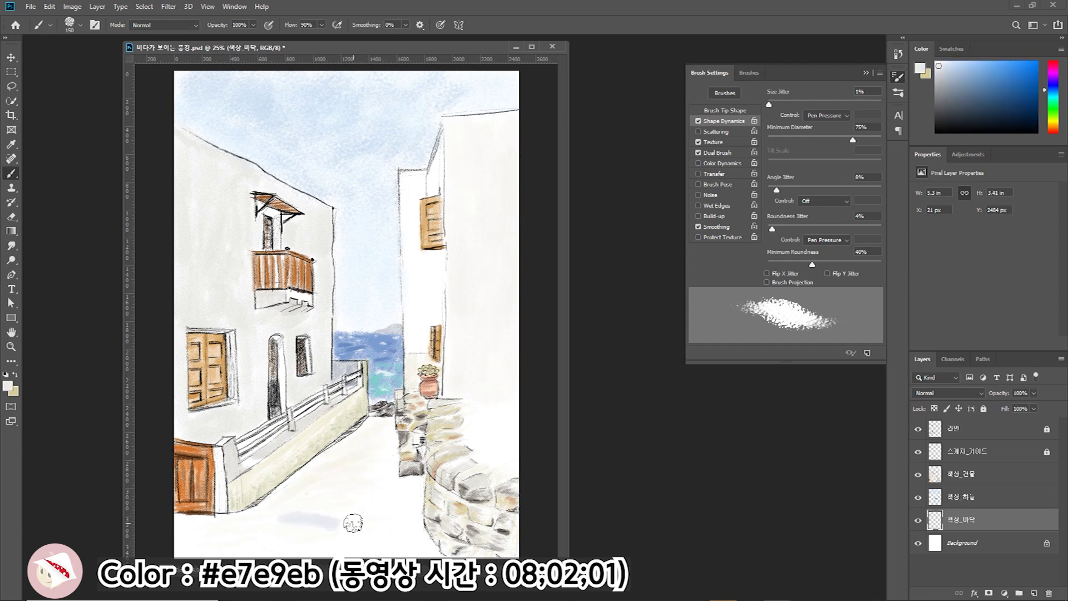
Step: Paint soft light grey-blue shadow patches across the lane floor with a smaller brush
left_click_drag(345, 531, 390, 525)
key("bracketleft")
key("bracketleft")
key("bracketleft")
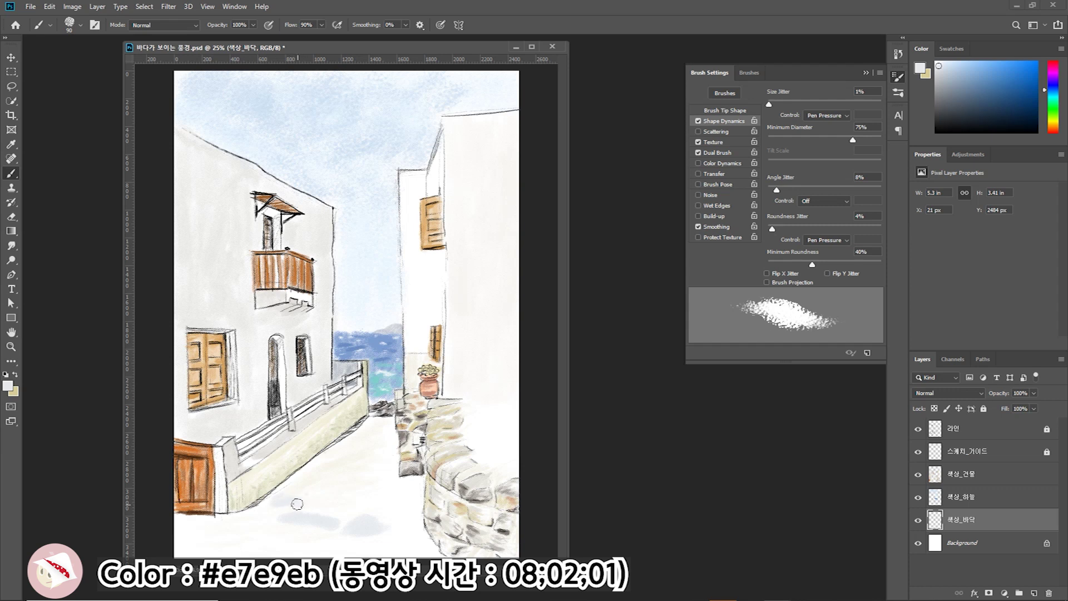
mouse_move(239, 515)
left_mouse_down()
mouse_move(312, 506)
mouse_move(414, 524)
left_mouse_up()
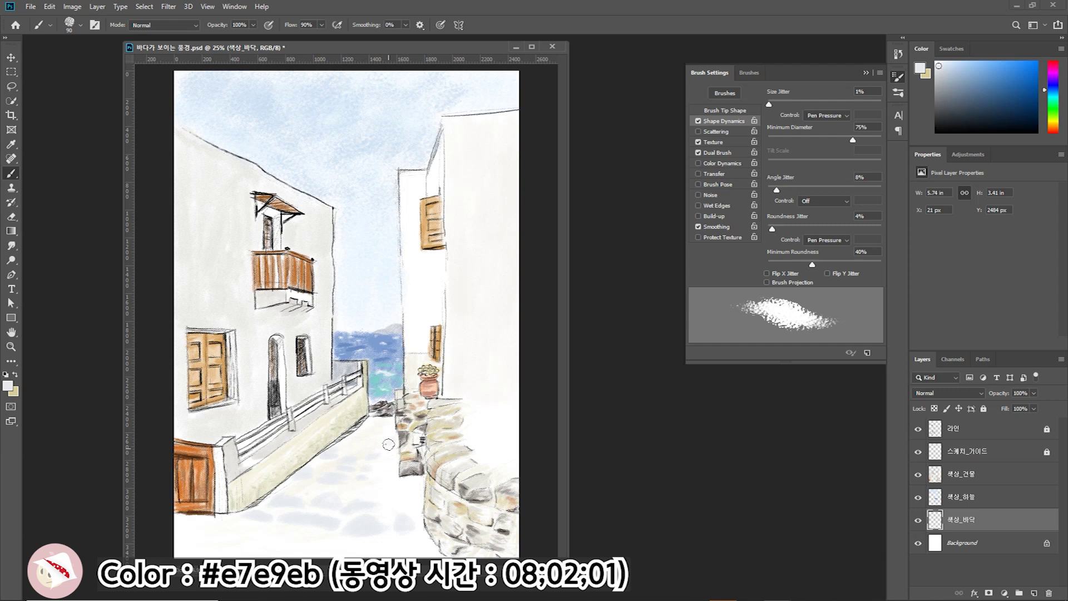
left_click_drag(365, 471, 410, 444)
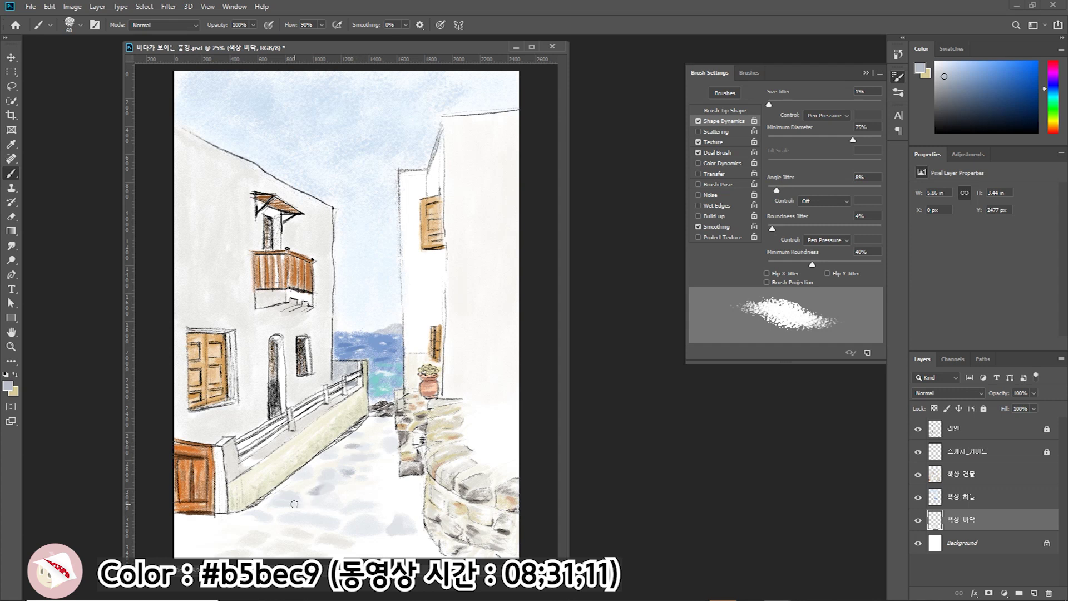
Step: Darken floor cobbles with grey-blue and shade the stones left of the wall dark grey
left_click_drag(293, 500, 261, 514)
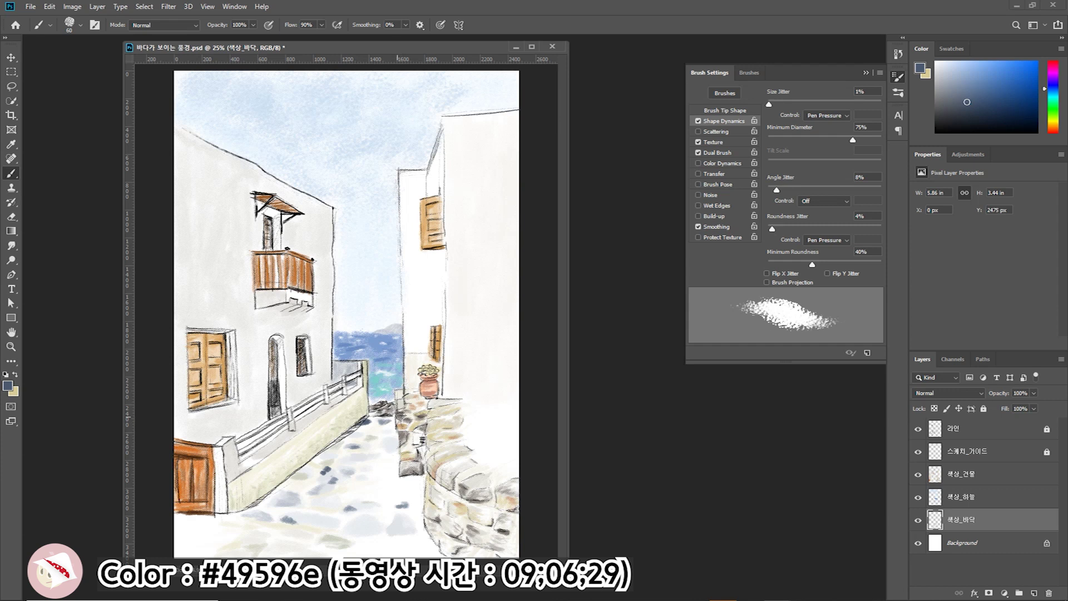
mouse_move(416, 452)
left_mouse_down()
mouse_move(417, 433)
mouse_move(418, 446)
mouse_move(403, 449)
mouse_move(402, 438)
left_mouse_up()
left_click(471, 534, "ctrl")
Step: Darken the stone wall's right edge and brush blue-grey cast shadows on the lane and both walls
mouse_move(502, 488)
left_mouse_down()
mouse_move(514, 494)
mouse_move(487, 494)
left_mouse_up()
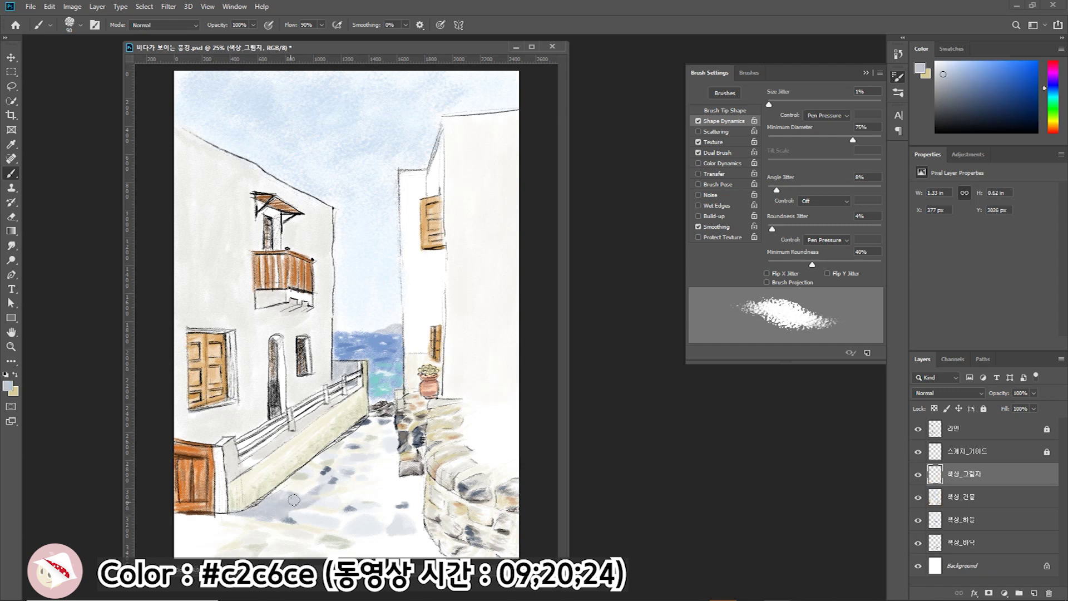
mouse_move(294, 500)
left_mouse_down()
mouse_move(328, 473)
mouse_move(317, 490)
mouse_move(400, 478)
mouse_move(378, 439)
mouse_move(347, 474)
left_mouse_up()
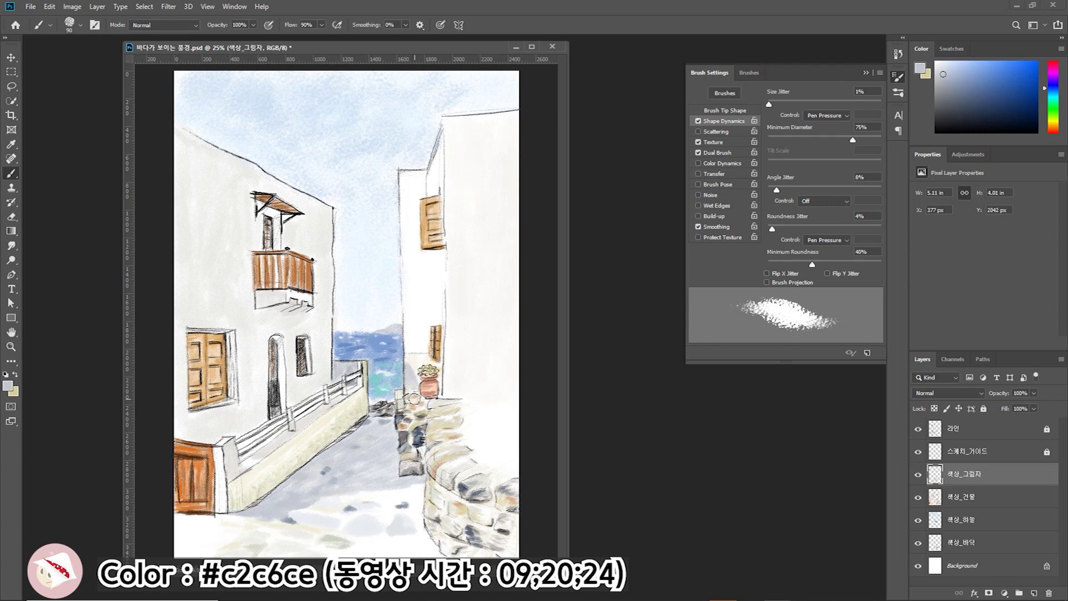
mouse_move(417, 450)
left_mouse_down()
mouse_move(445, 314)
mouse_move(456, 398)
mouse_move(478, 349)
mouse_move(497, 362)
mouse_move(473, 384)
mouse_move(447, 382)
mouse_move(505, 363)
mouse_move(462, 414)
left_mouse_up()
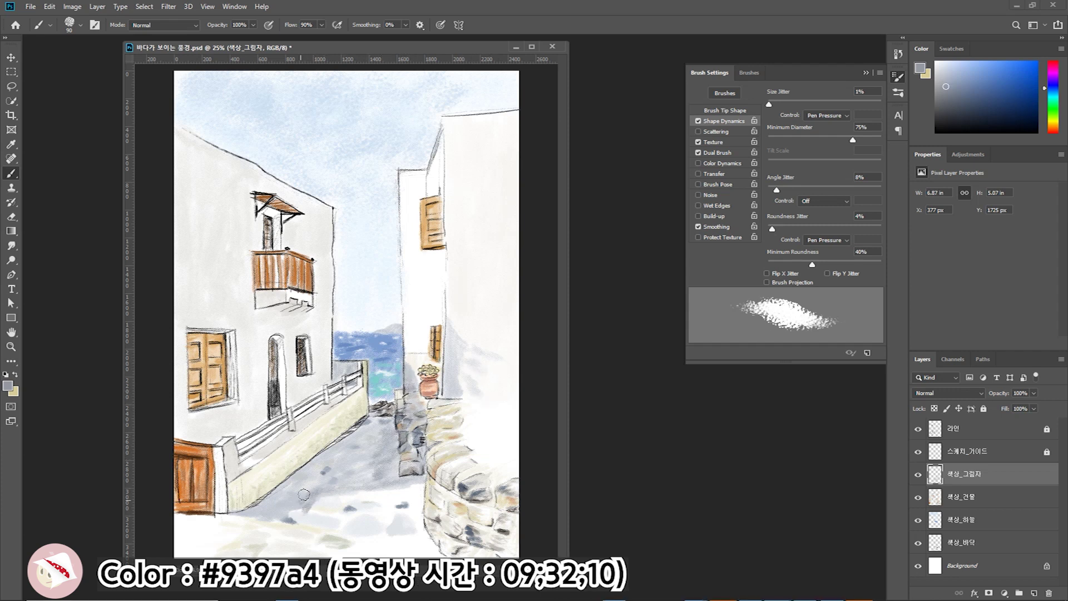
mouse_move(289, 514)
left_mouse_down()
mouse_move(239, 506)
mouse_move(276, 489)
left_mouse_up()
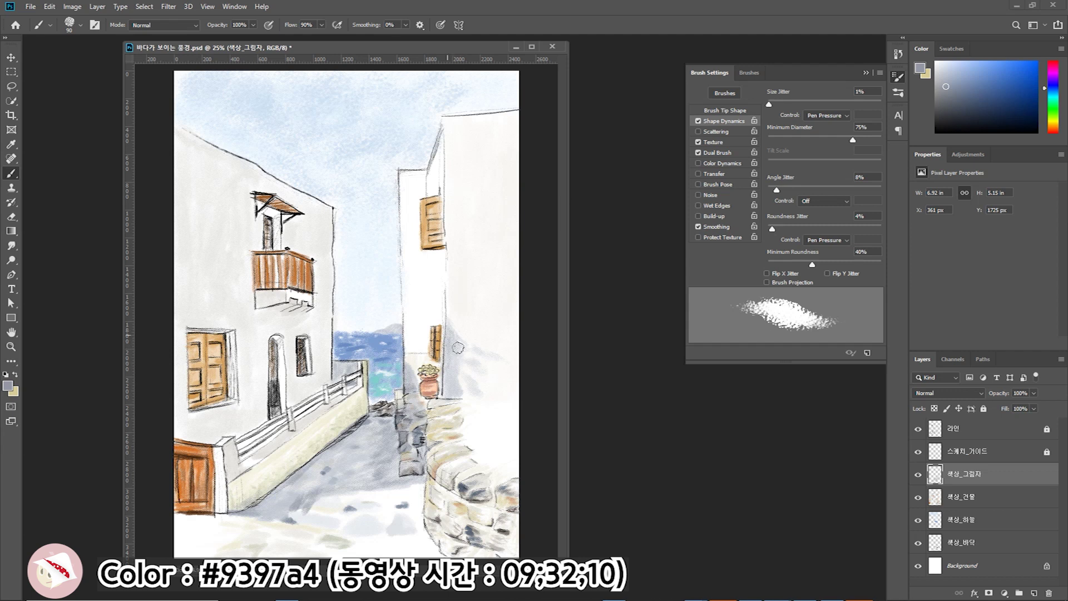
left_click_drag(448, 350, 445, 400)
left_click_drag(449, 339, 500, 378)
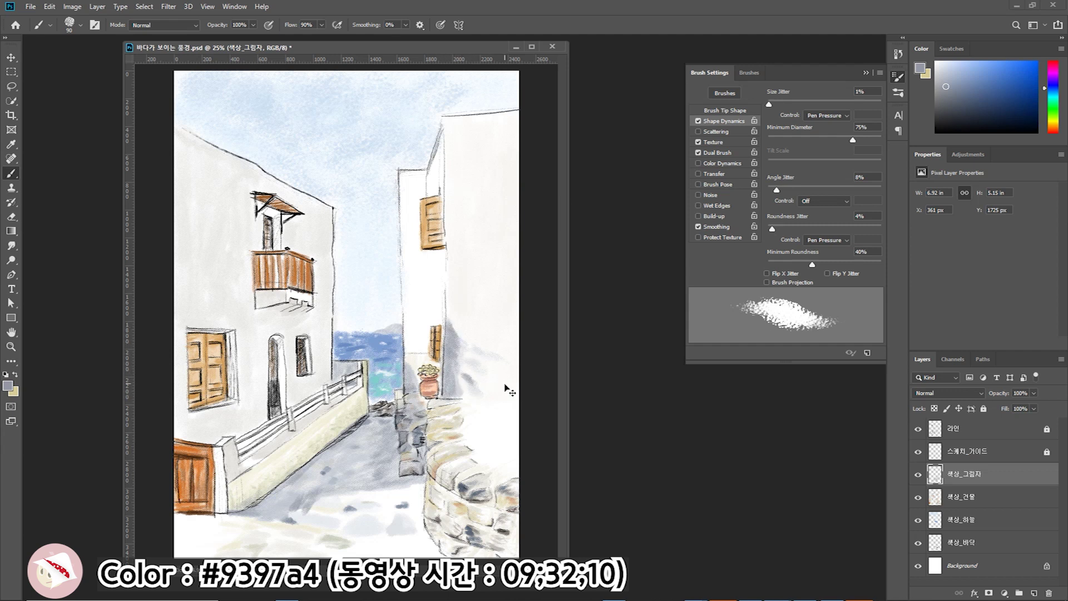
left_click(982, 396)
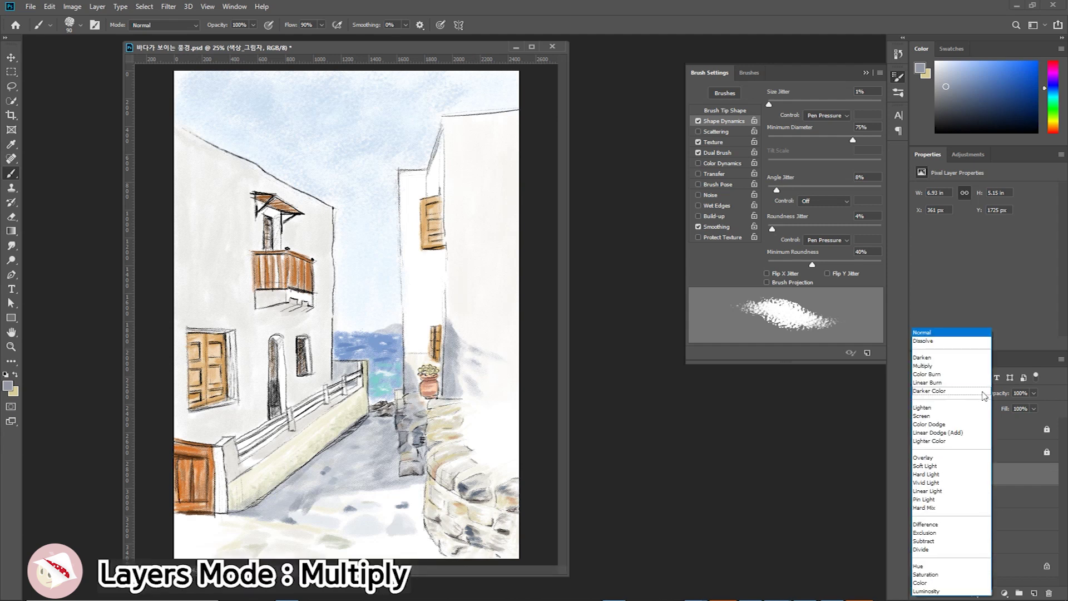
Step: Set the shadow layer to Multiply and hide the panels for a full-screen view
left_click(951, 366)
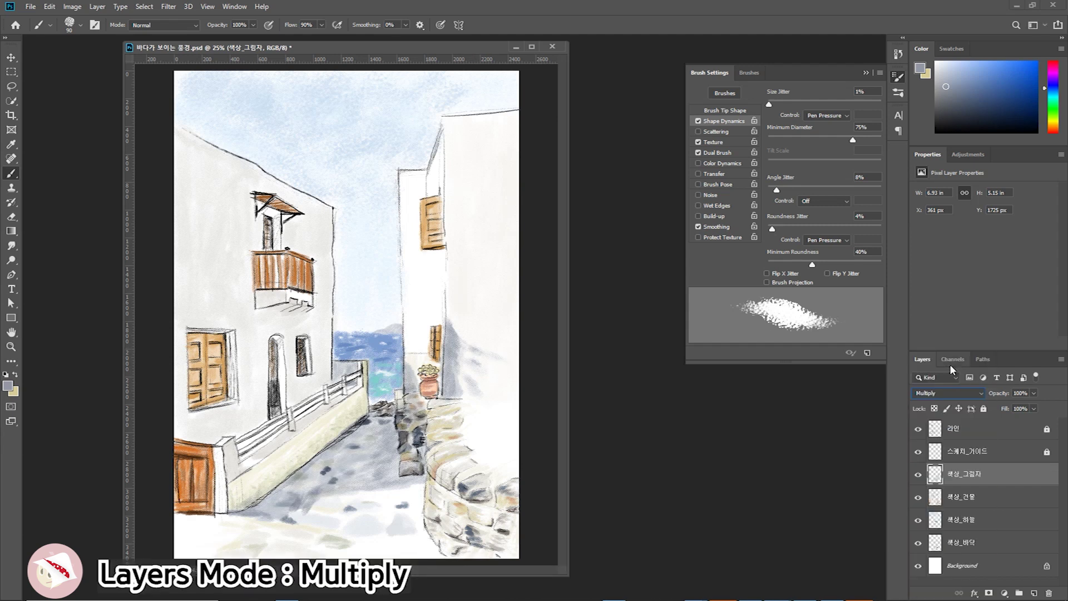
key("f")
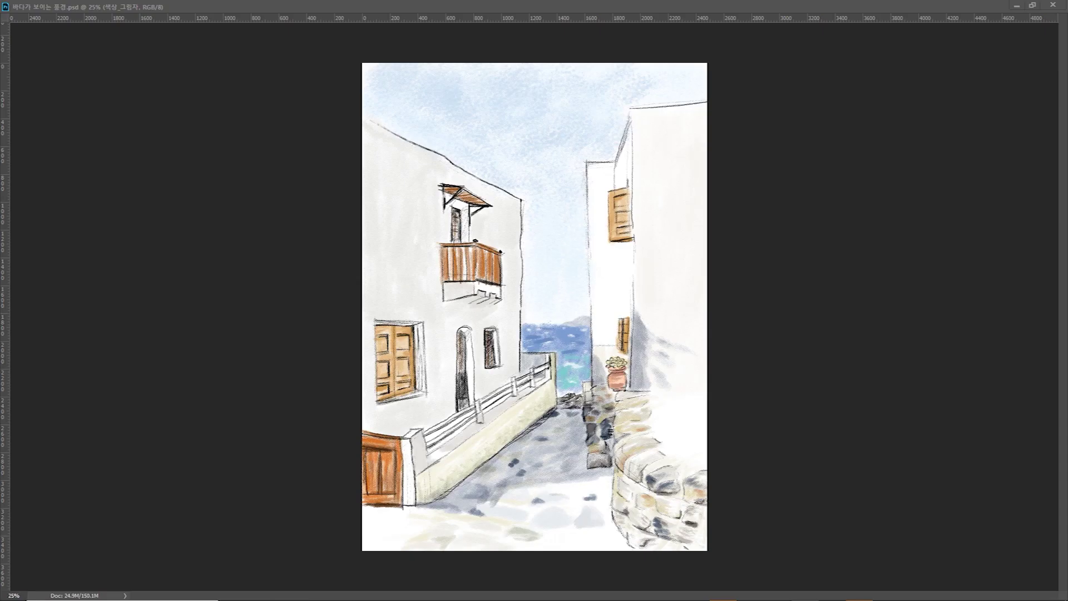